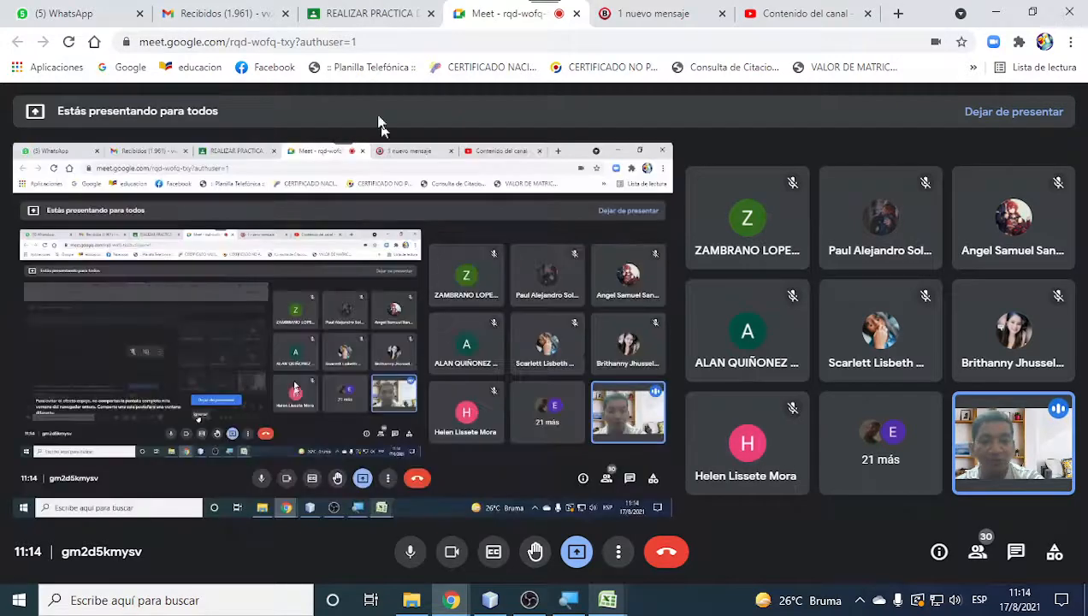
Open the instructions of the REALIZAR PRACTICA DE RESISTENCIA assignment in Google Classroom and launch the linked PhET circuit construction kit
left_click(370, 14)
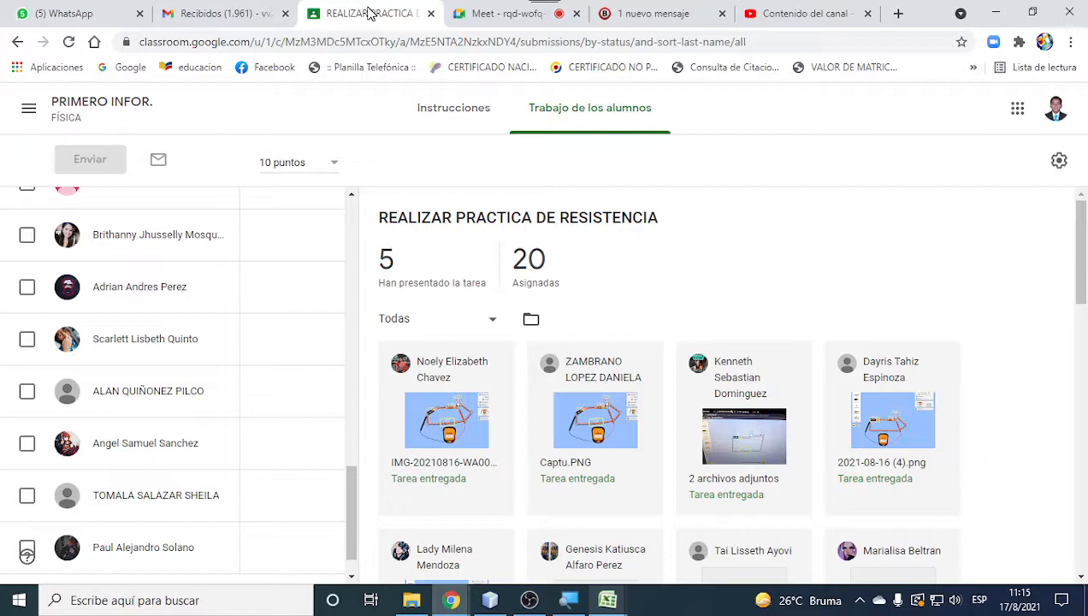
left_click(439, 120)
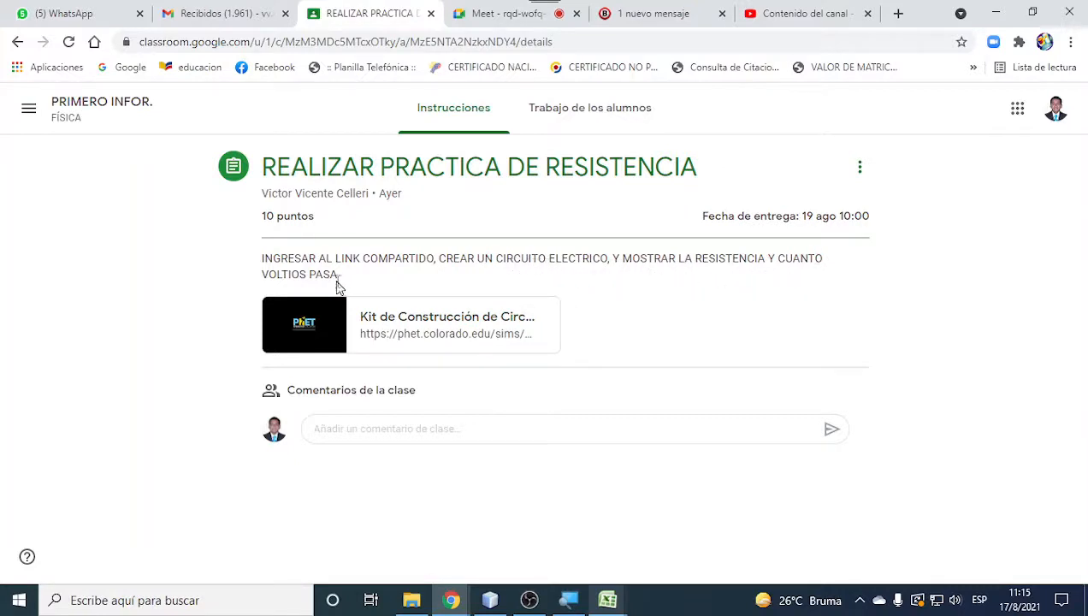
left_click(446, 322)
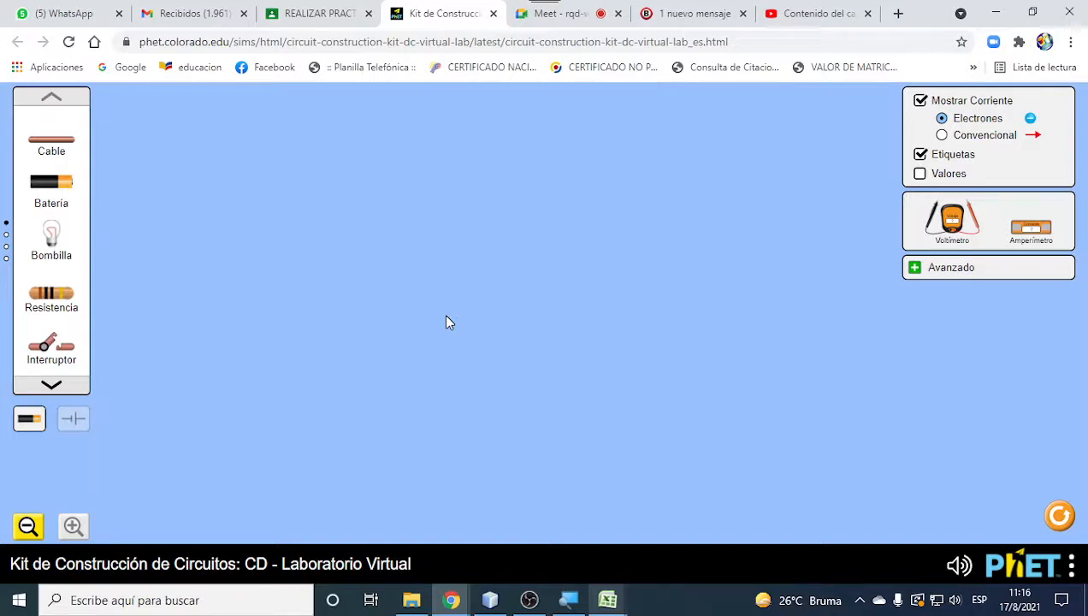
Add a battery to the workspace, upright with its positive end at the top, in the left part of the circuit area
left_click_drag(51, 182, 355, 355)
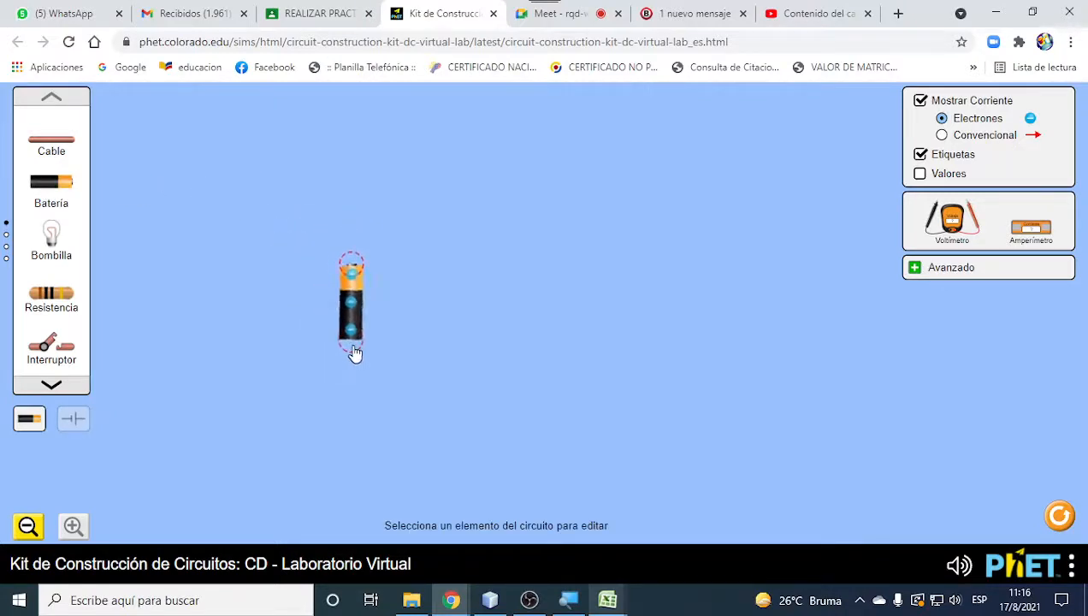
left_click_drag(361, 304, 257, 229)
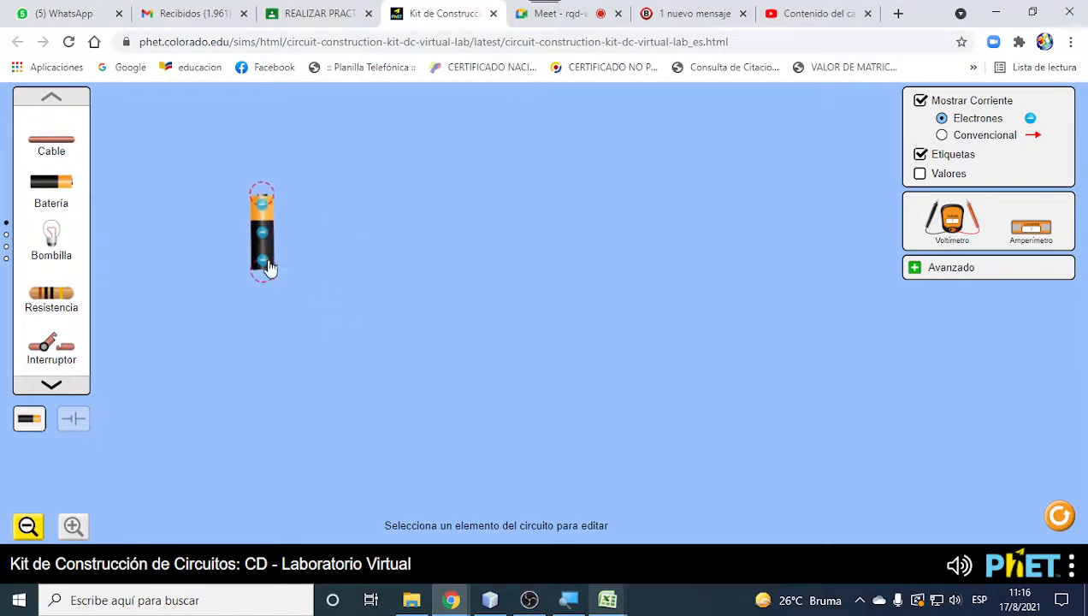
mouse_move(262, 297)
left_mouse_down()
mouse_move(262, 334)
mouse_move(262, 301)
left_mouse_up()
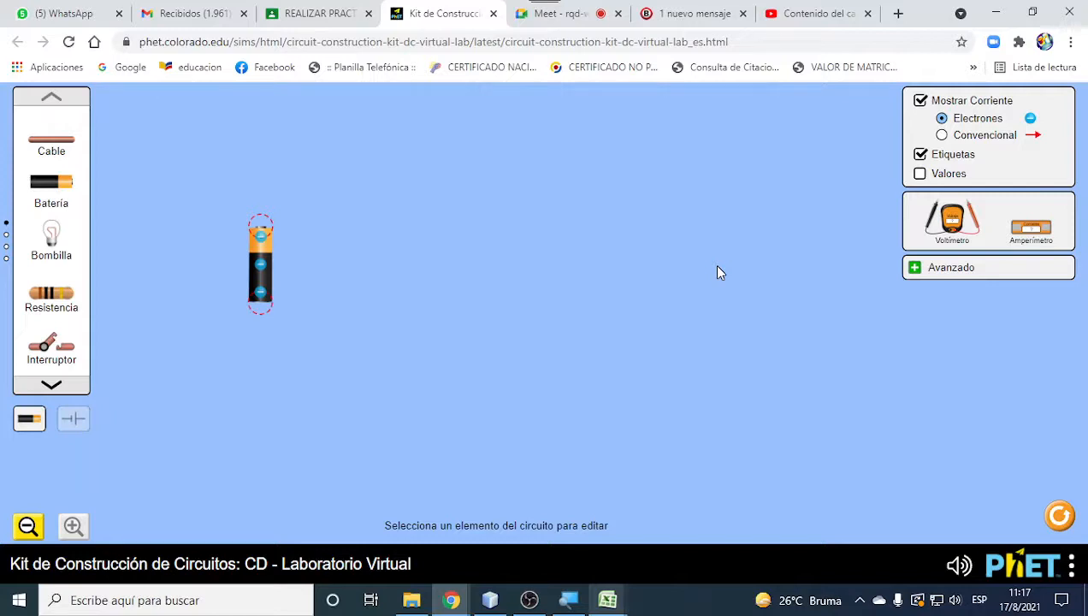
Build the circuit's upper branch from the battery's positive terminal with a wire, a resistor, a second wire and a light bulb
left_click_drag(52, 143, 306, 234)
left_click_drag(342, 231, 373, 235)
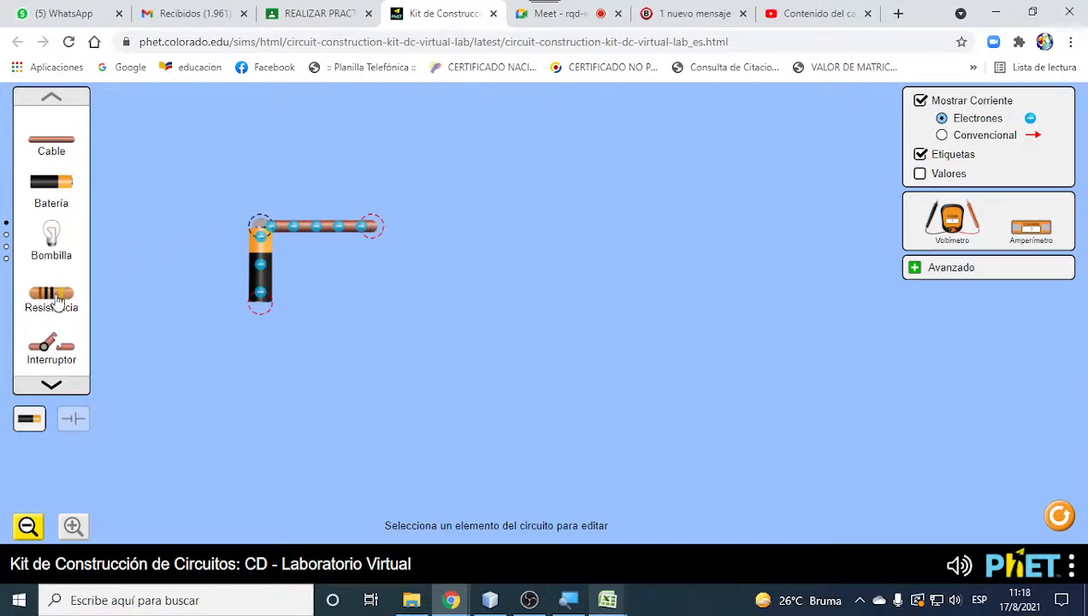
left_click_drag(66, 297, 424, 238)
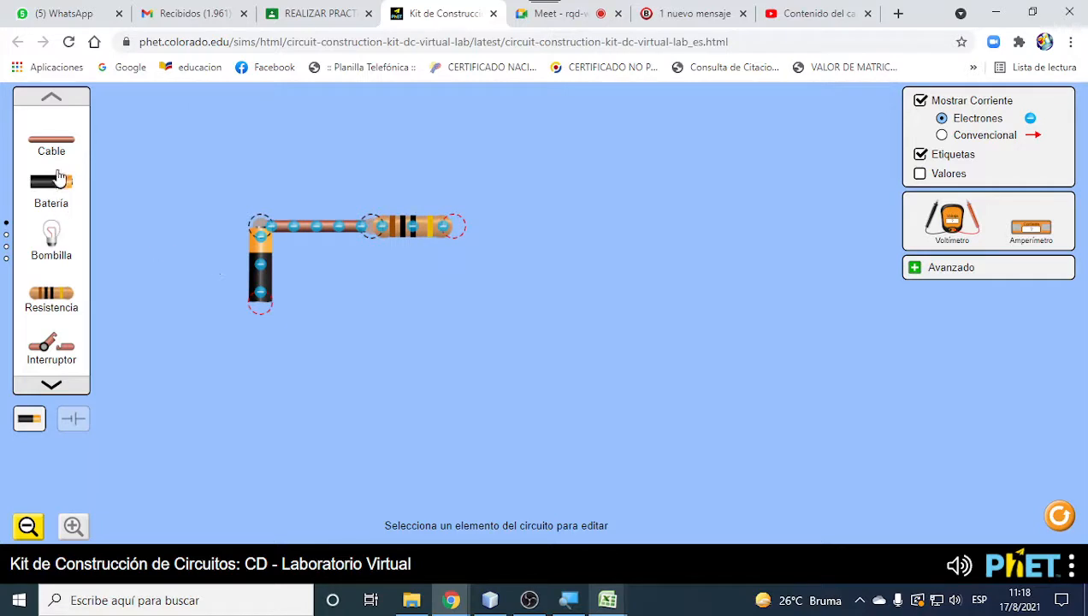
left_click_drag(49, 141, 507, 235)
left_click_drag(52, 233, 548, 220)
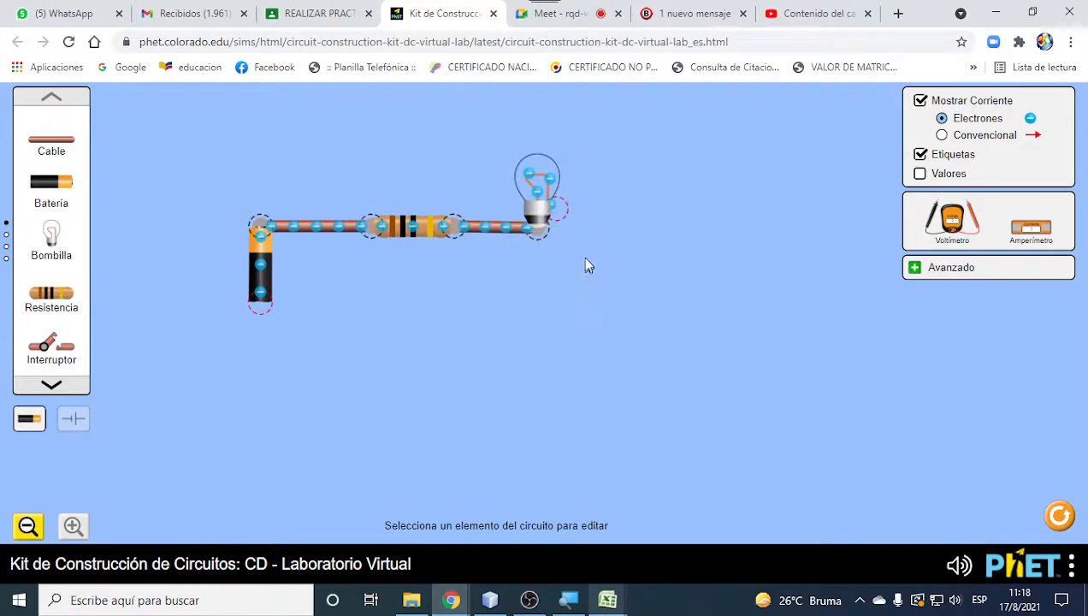
Complete the loop from the bulb to the battery's negative terminal with three wires and a switch, and close the switch
left_click_drag(50, 147, 562, 306)
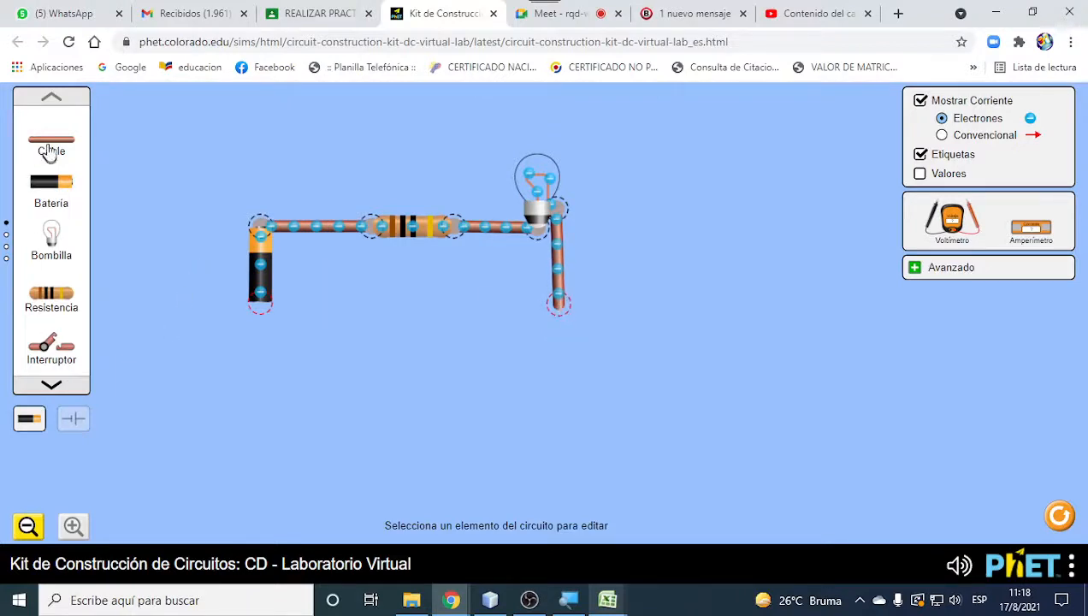
left_click_drag(49, 152, 451, 306)
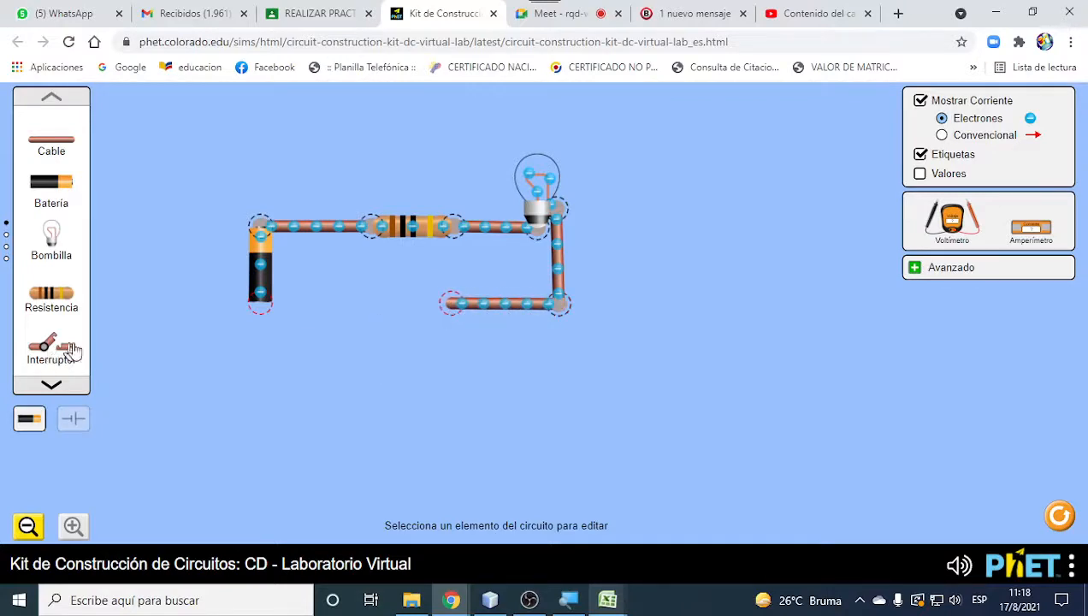
left_click_drag(66, 355, 420, 322)
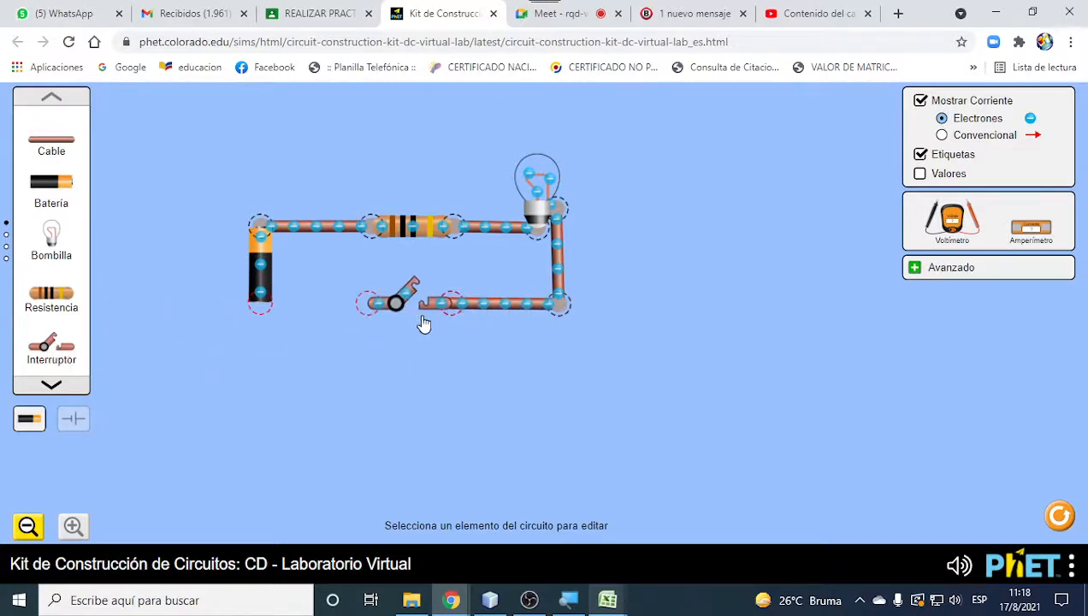
left_click_drag(52, 141, 366, 305)
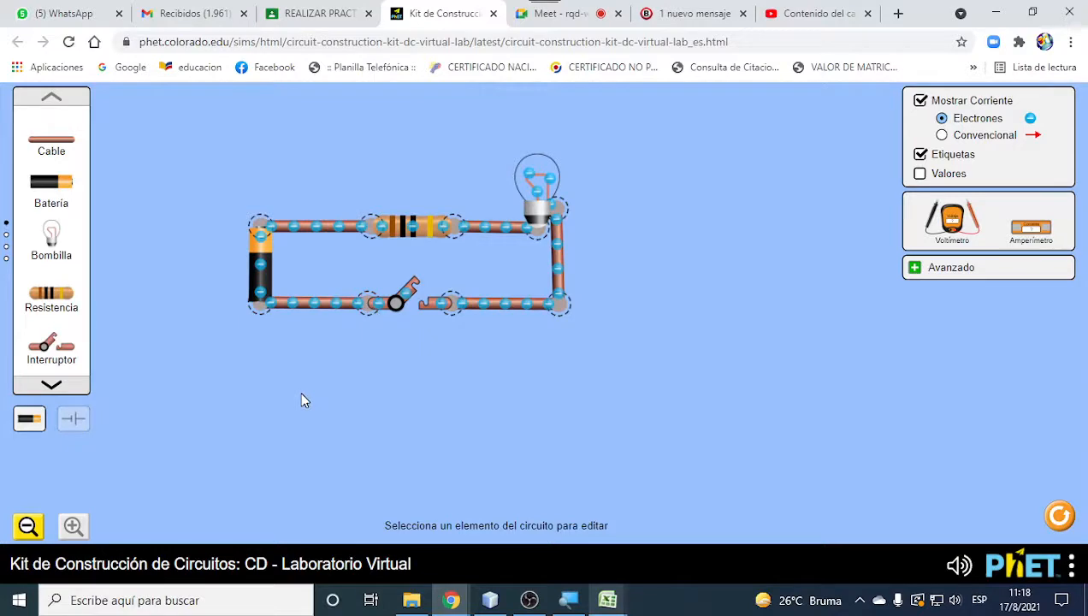
left_click(385, 326)
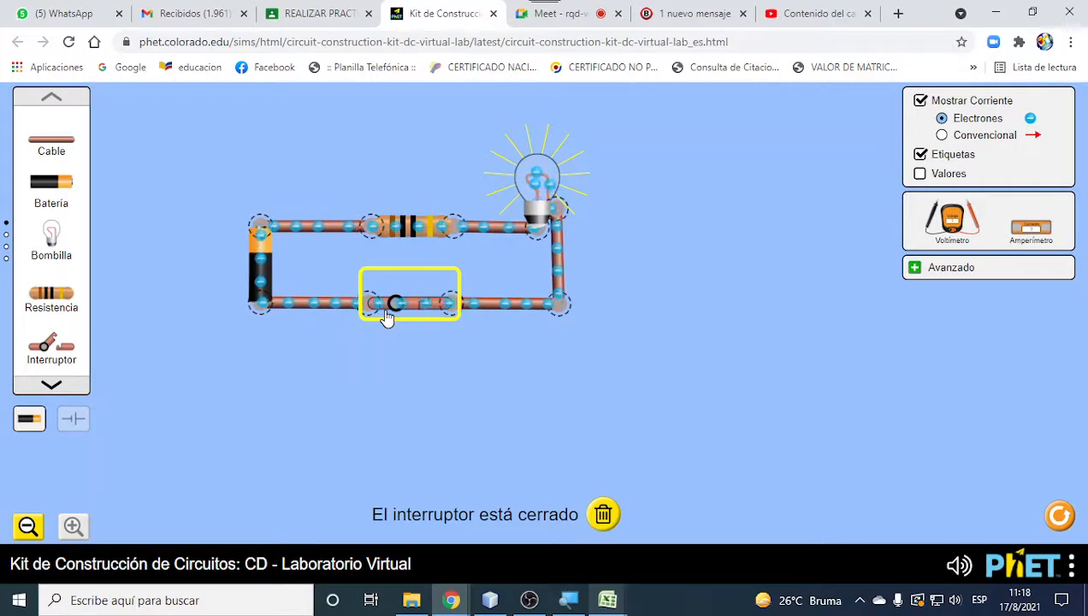
Set the battery's voltage to 13.0 volts with the screen magnified to 200%, and return Magnifier to 100%, minimised
left_click(261, 265)
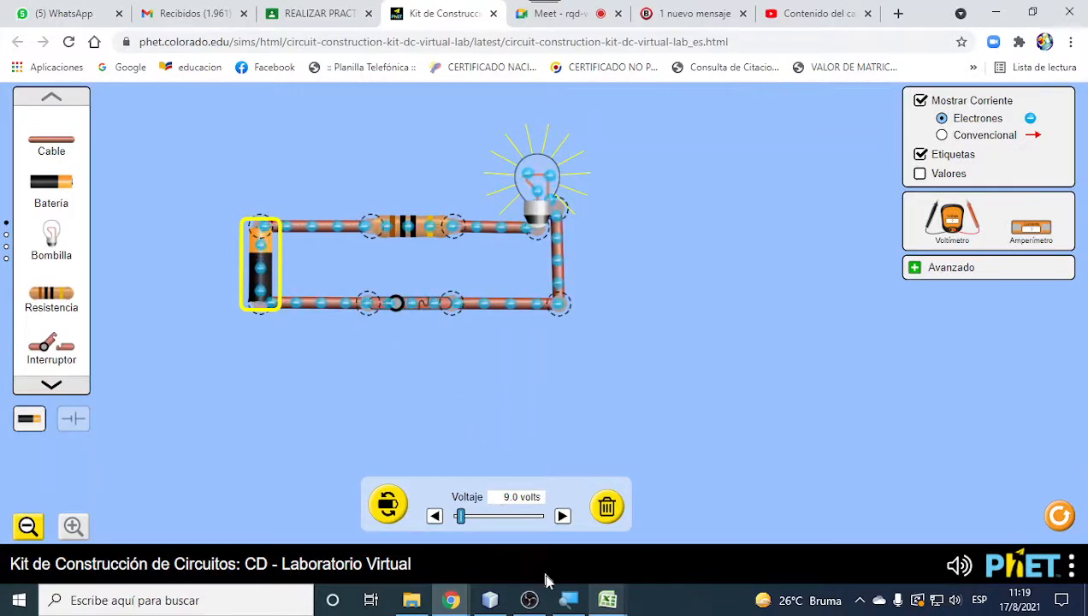
left_click(568, 599)
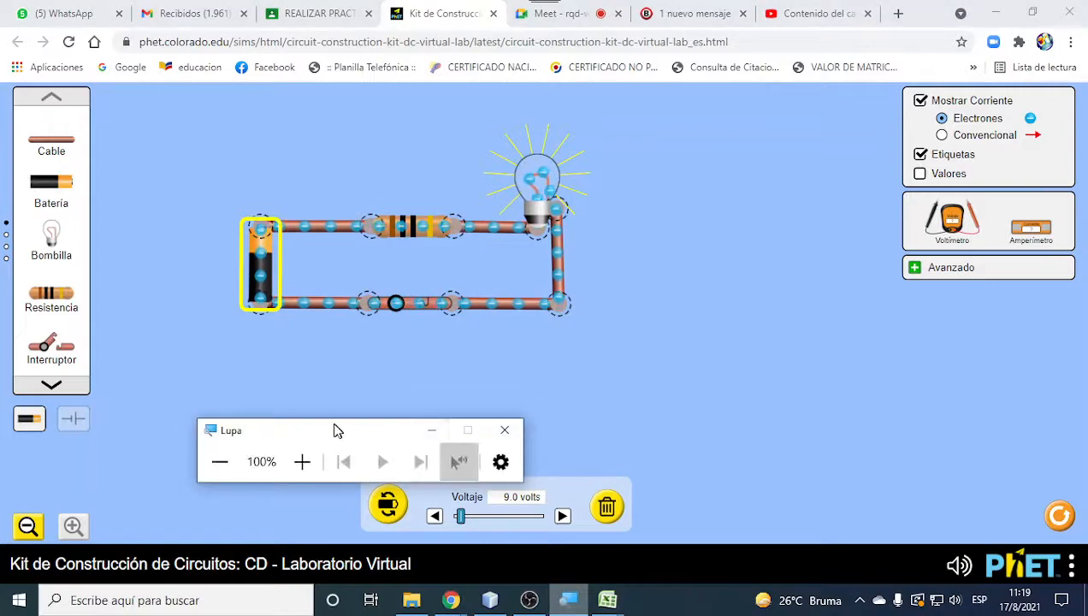
left_click_drag(332, 432, 479, 375)
left_click(448, 404)
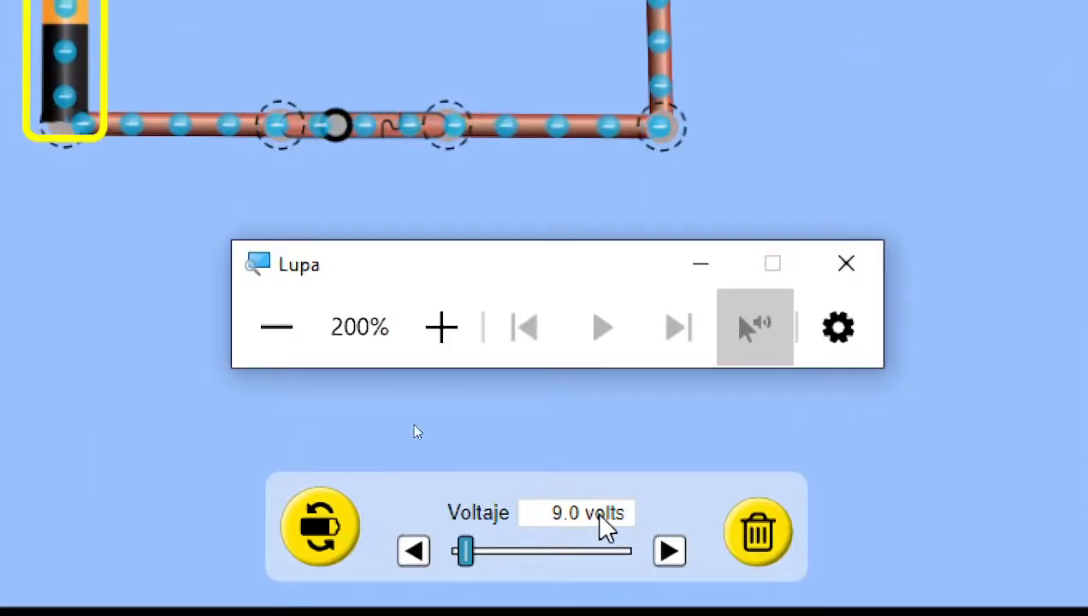
left_click(185, 450)
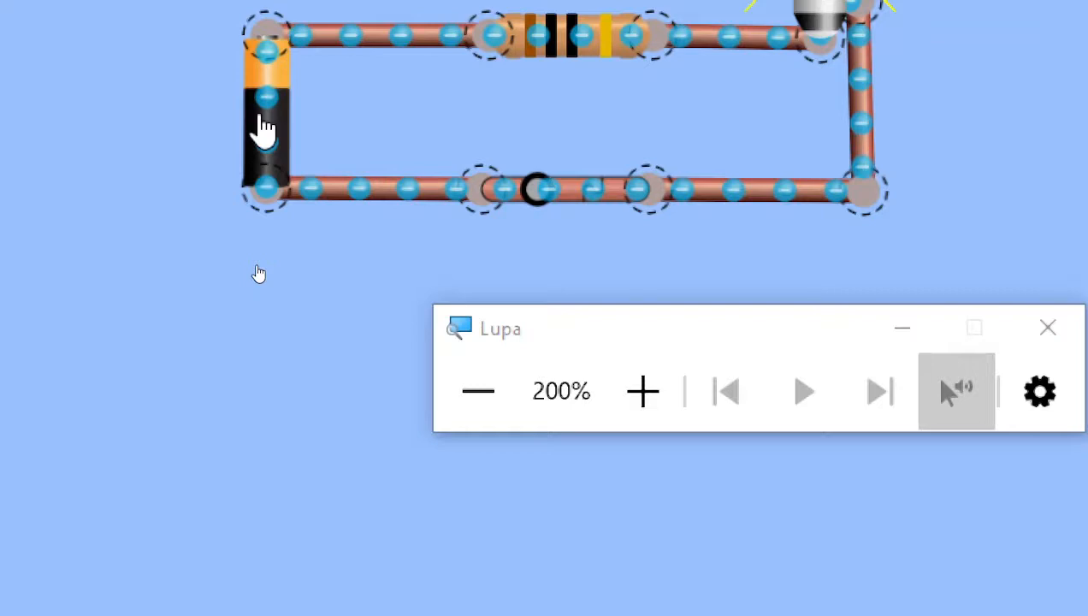
left_click(264, 129)
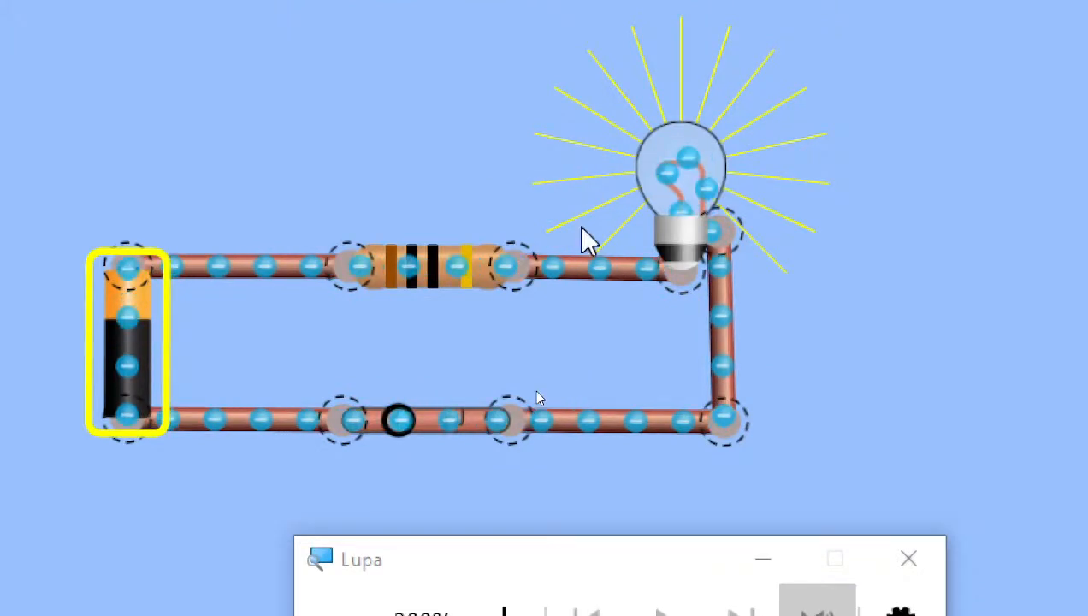
key("super+minus")
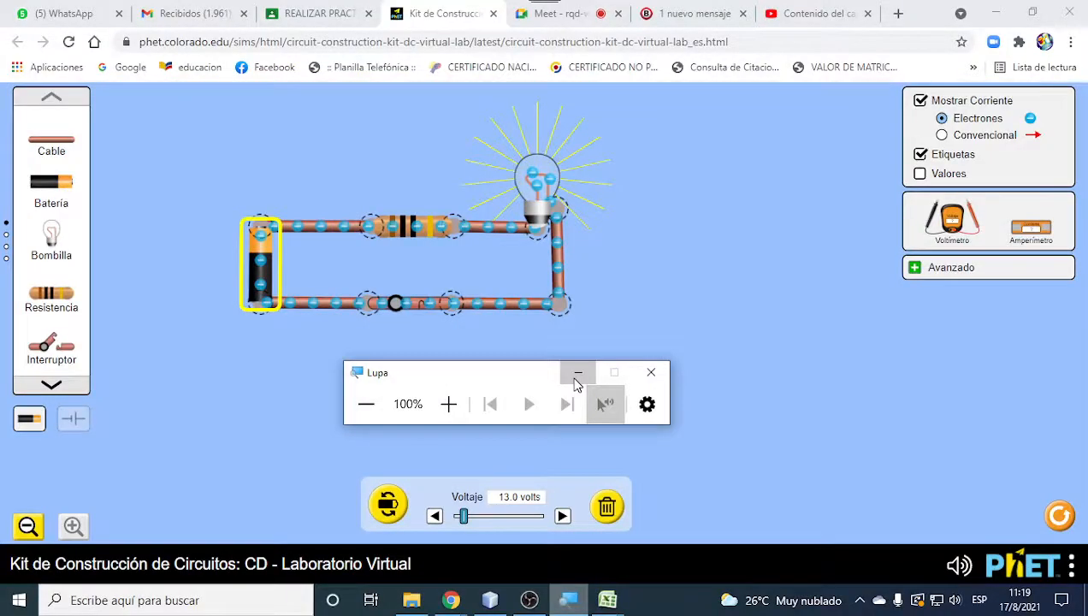
left_click(575, 376)
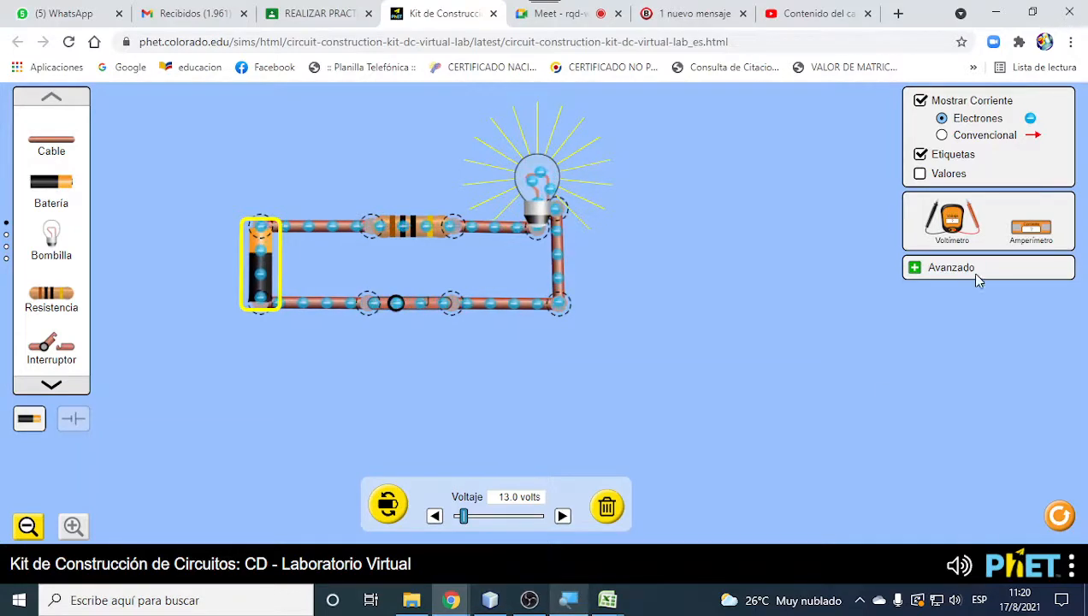
Place the voltmeter below the circuit and measure across the battery, with the black probe on the negative terminal and the red on the positive
left_click_drag(955, 242, 397, 432)
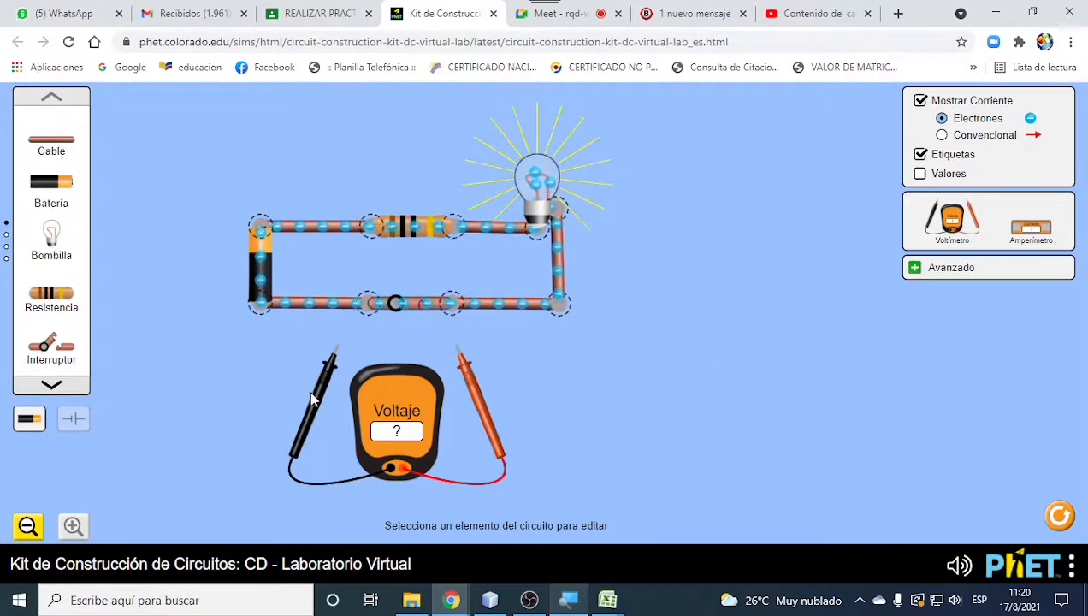
left_click_drag(314, 404, 232, 364)
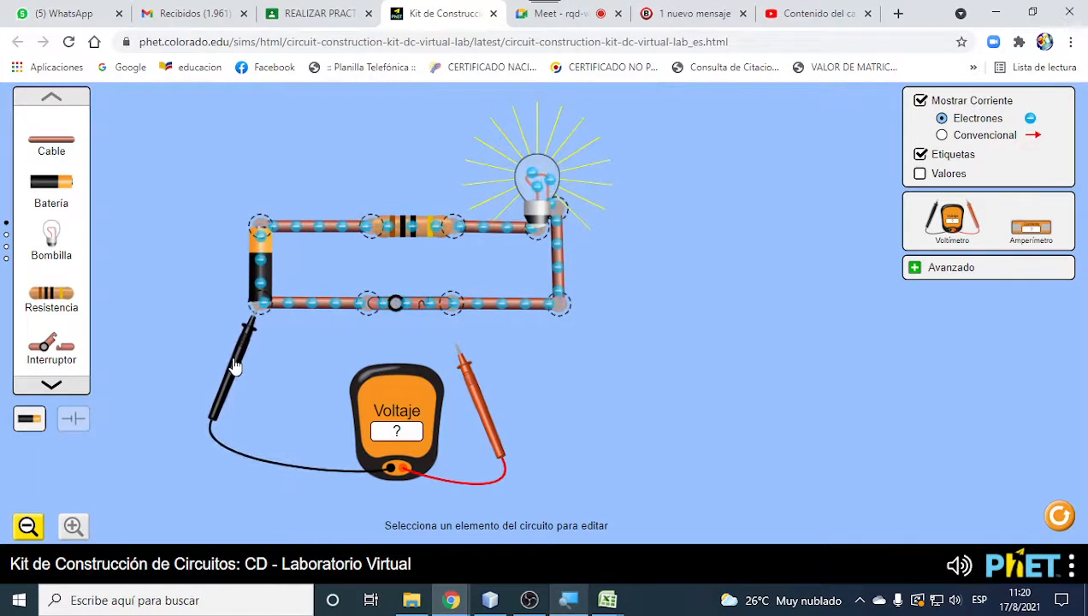
left_click_drag(491, 436, 298, 313)
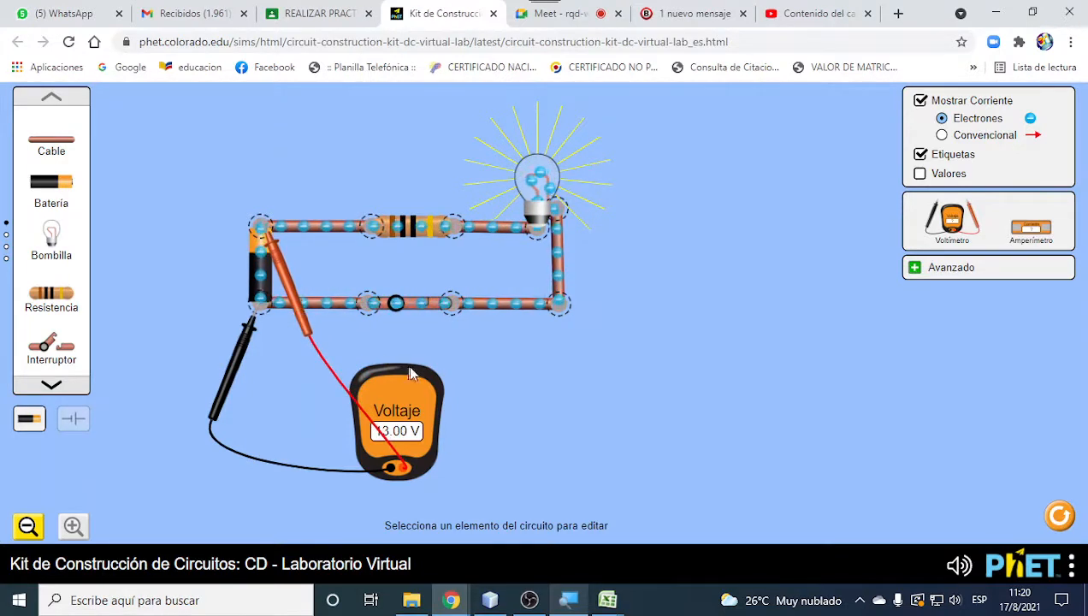
left_click_drag(412, 384, 453, 354)
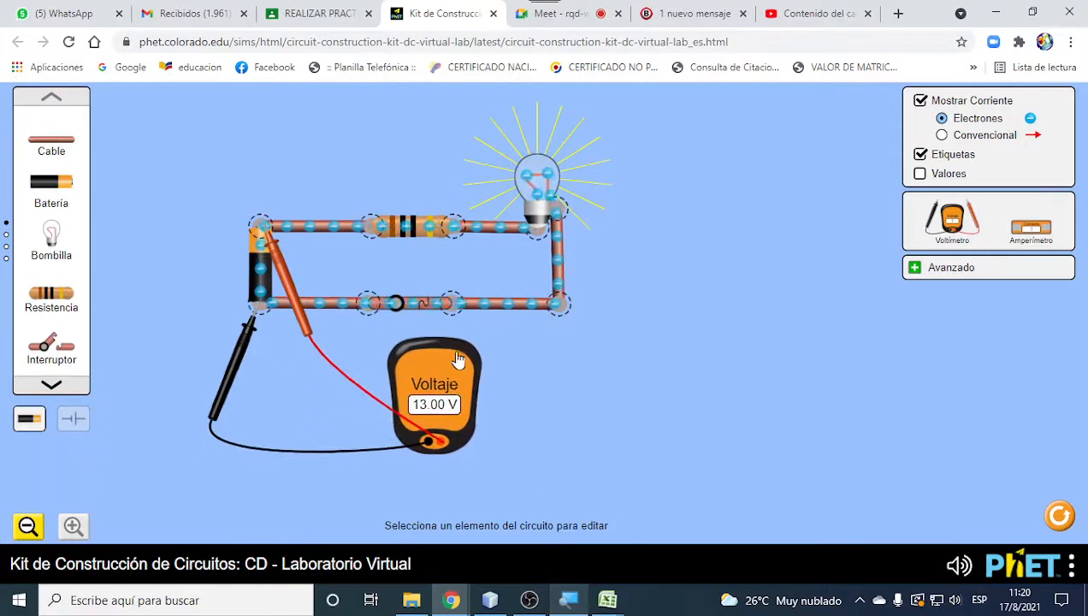
With the screen magnified to 200%, compare the voltmeter readings with the red probe on the battery's negative terminal and back on its positive terminal
left_click(565, 599)
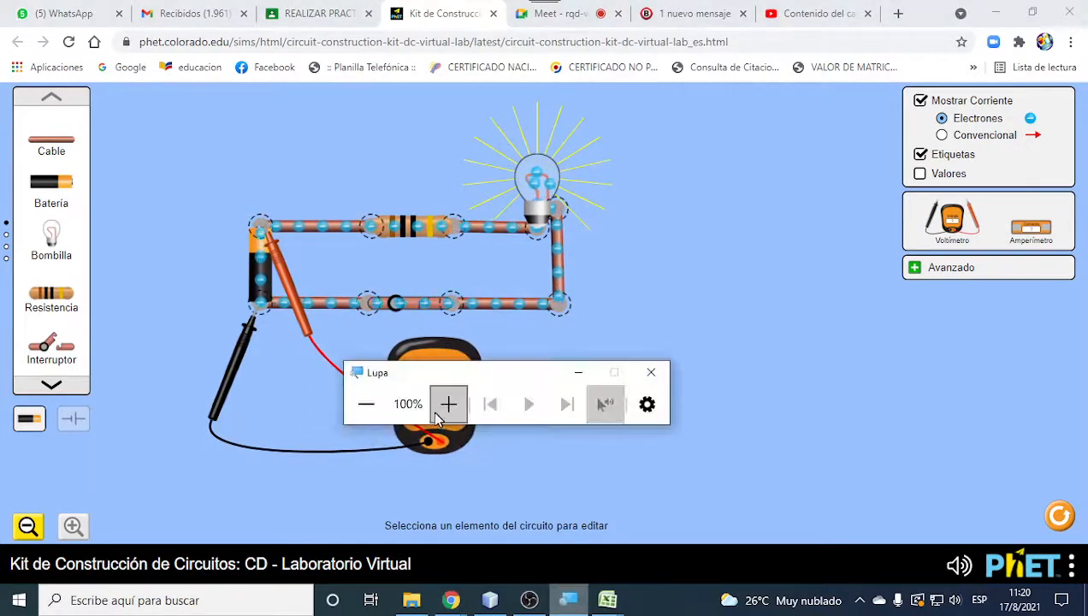
left_click(445, 410)
left_click_drag(474, 355, 427, 525)
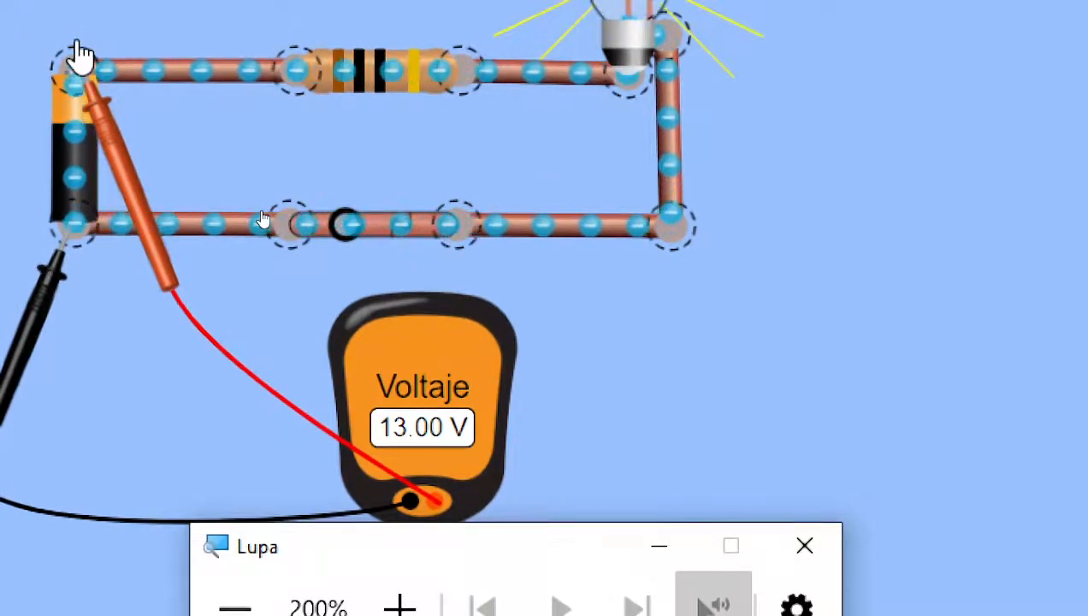
left_click(117, 160)
left_click_drag(124, 225, 141, 408)
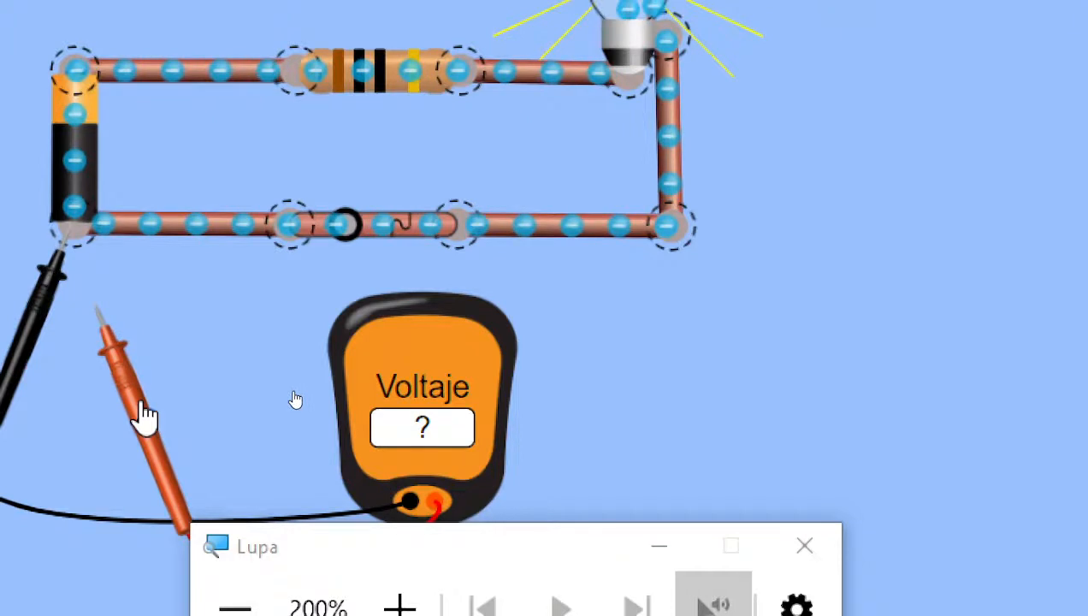
left_click_drag(146, 417, 127, 342)
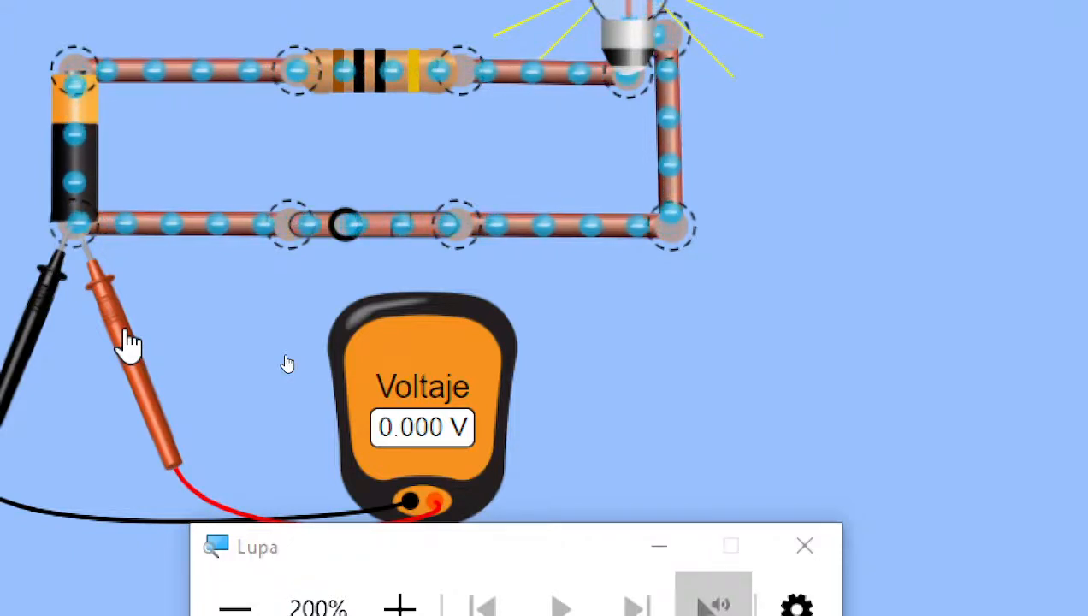
left_click_drag(152, 201, 118, 167)
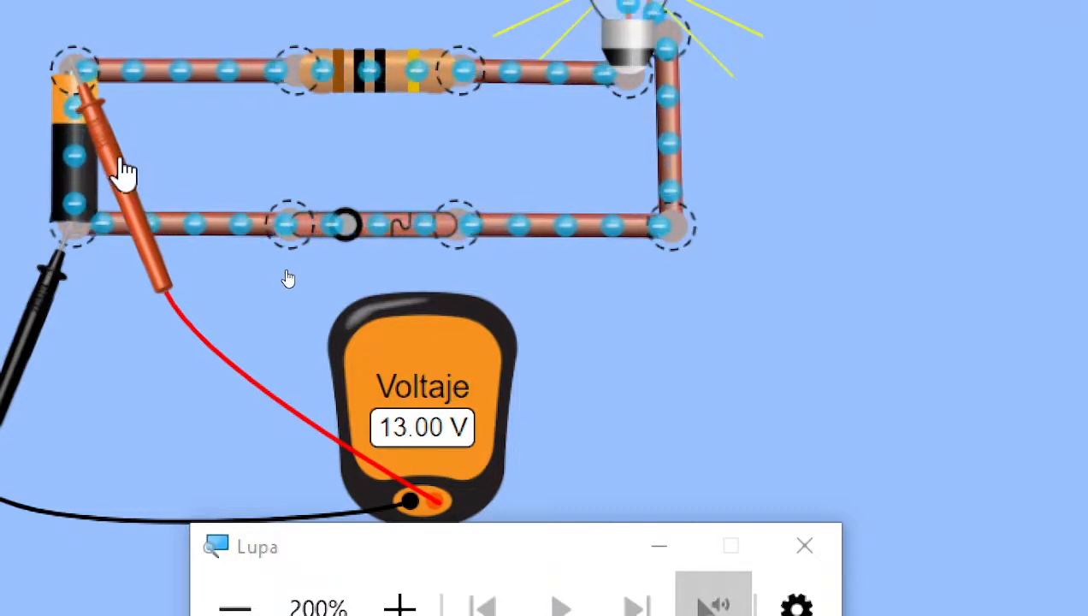
Measure the voltage at the junction before the resistor with the red probe, and move the voltmeter body clear of the probe
left_click_drag(243, 194, 334, 177)
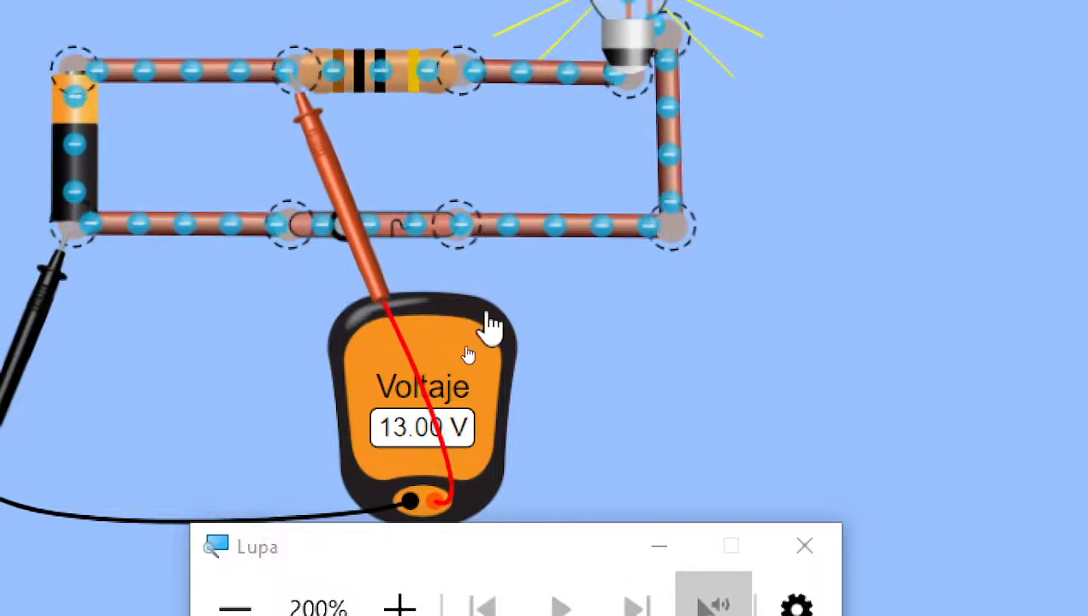
left_click_drag(492, 328, 274, 315)
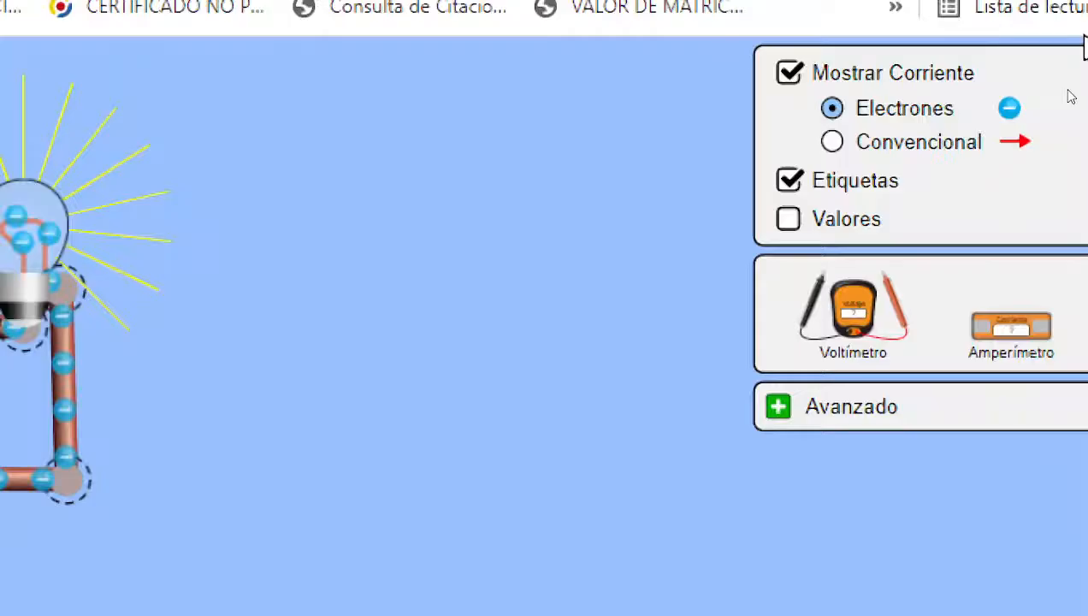
Switch the current display to Convencional and measure the voltage after the resistor by moving the red probe to its bulb-side junction
left_click(831, 142)
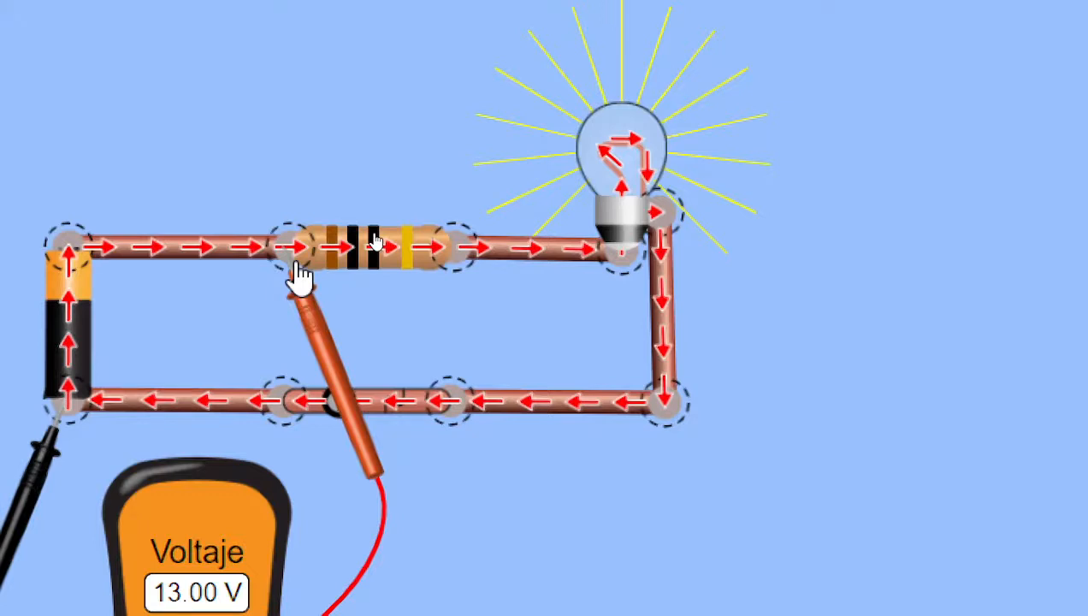
left_click_drag(318, 327, 361, 378)
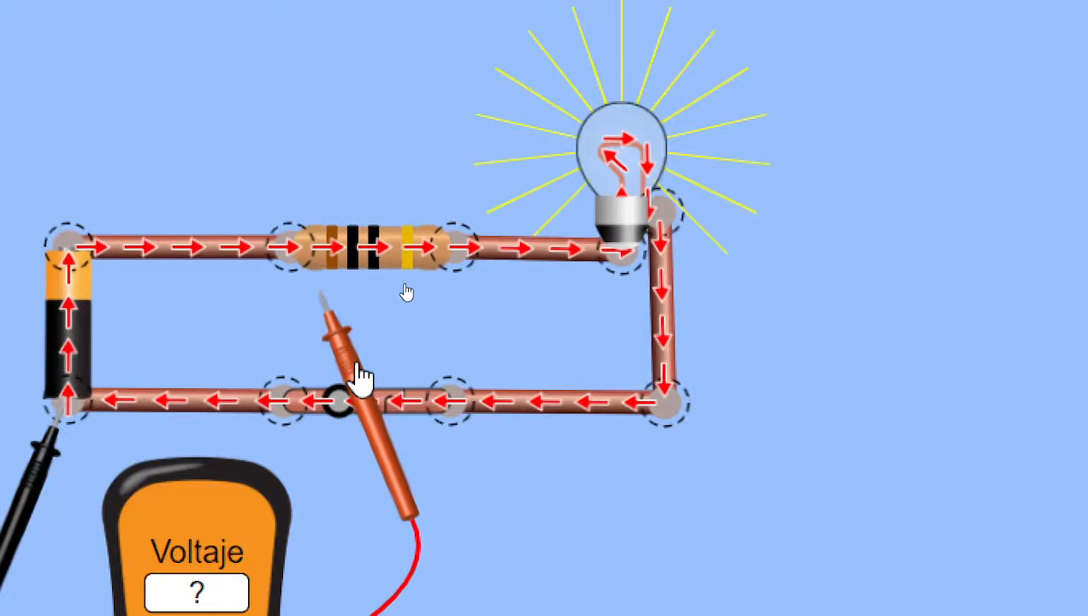
left_click_drag(361, 378, 483, 324)
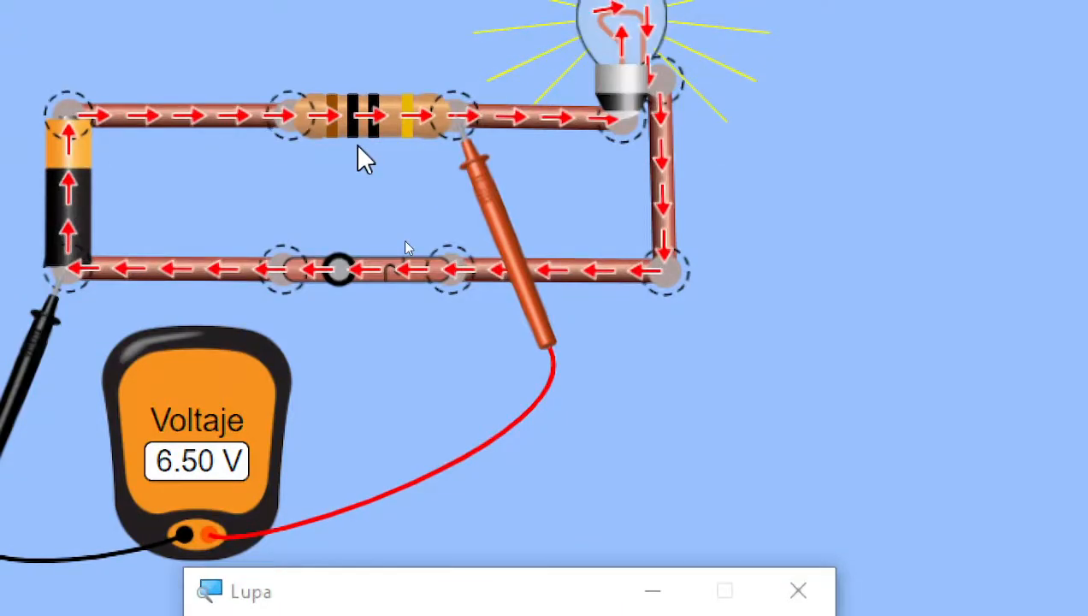
Check the resistance settings of the resistor and the bulb, moving the magnifier window clear of the circuit and editing controls
left_click(370, 121)
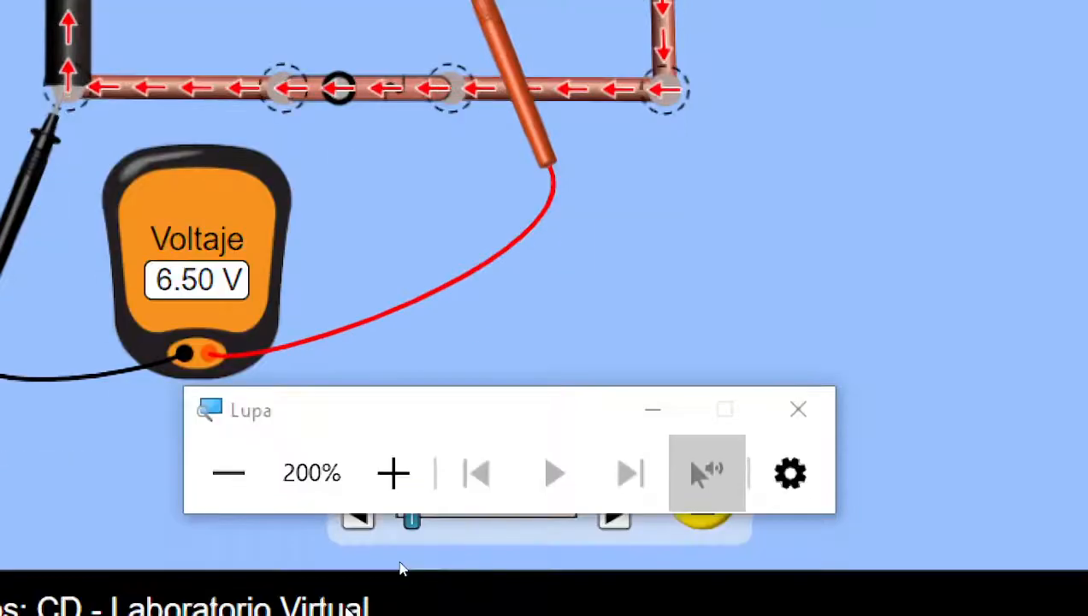
left_click_drag(474, 507, 508, 488)
left_click_drag(508, 393, 615, 268)
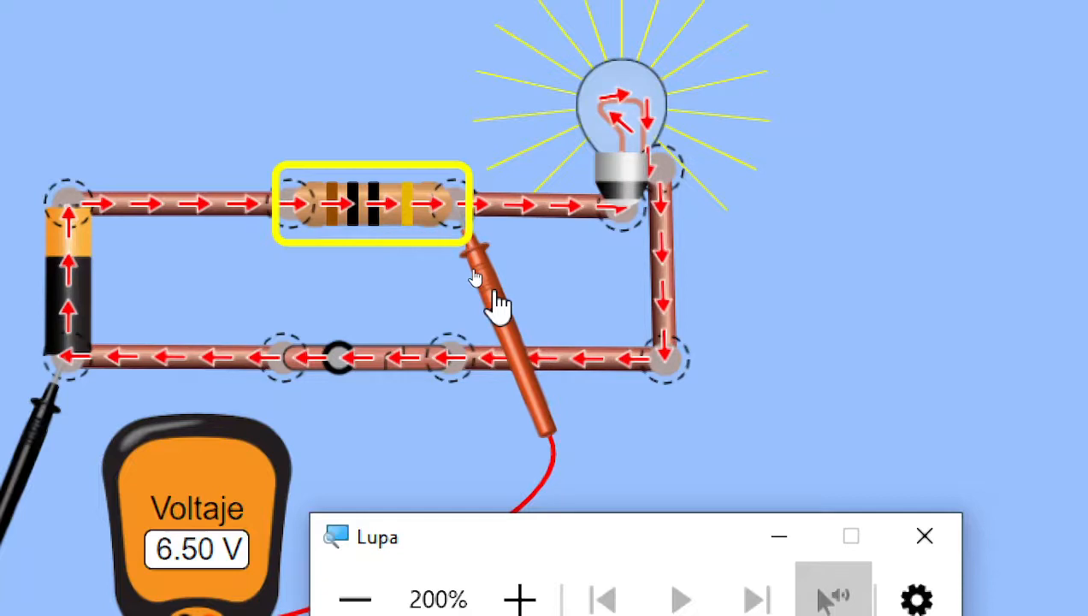
left_click(304, 406)
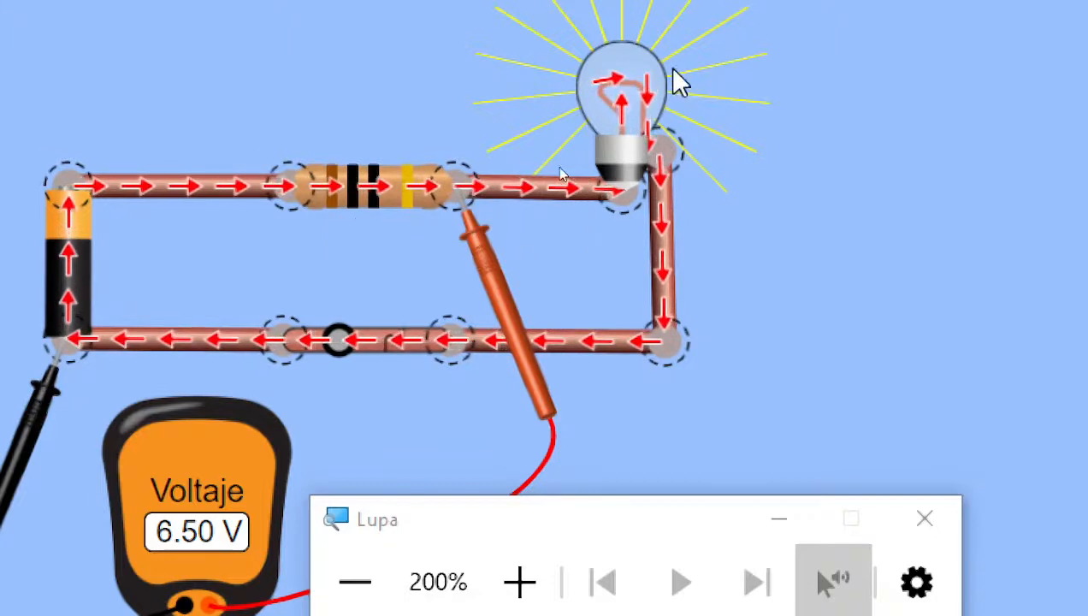
left_click(641, 94)
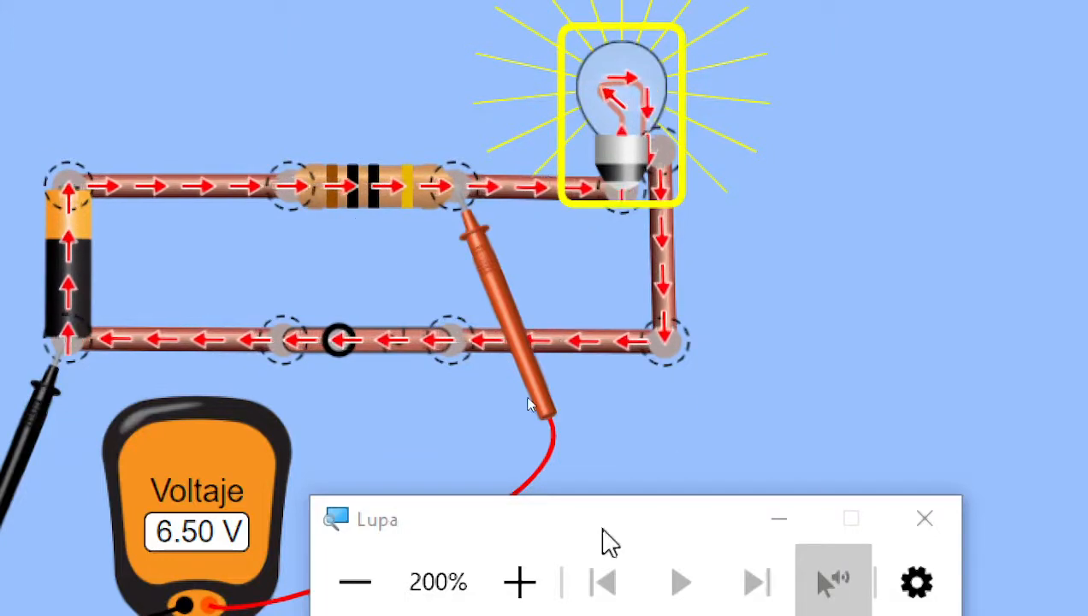
left_click_drag(627, 519, 641, 417)
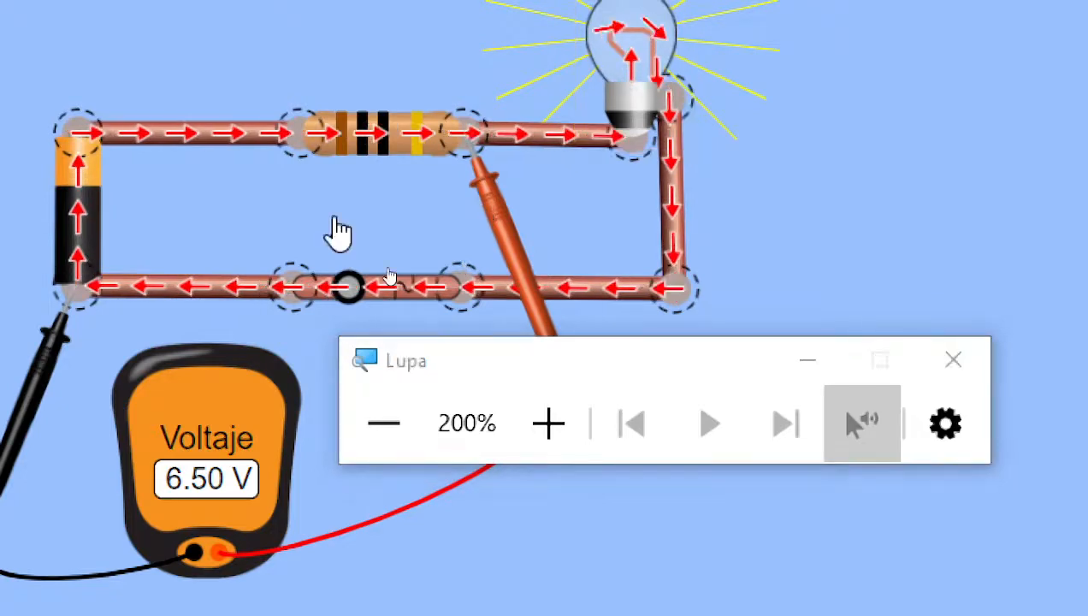
Set the battery to 24 volts and measure the voltage before and after the resistor with the red probe
left_click_drag(320, 226, 316, 223)
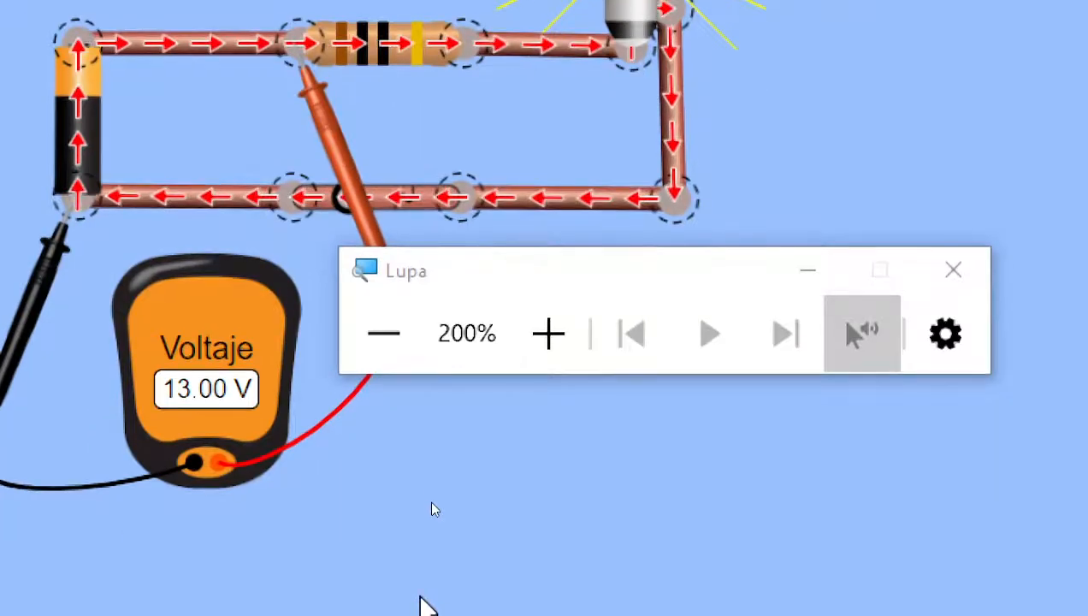
left_click(77, 119)
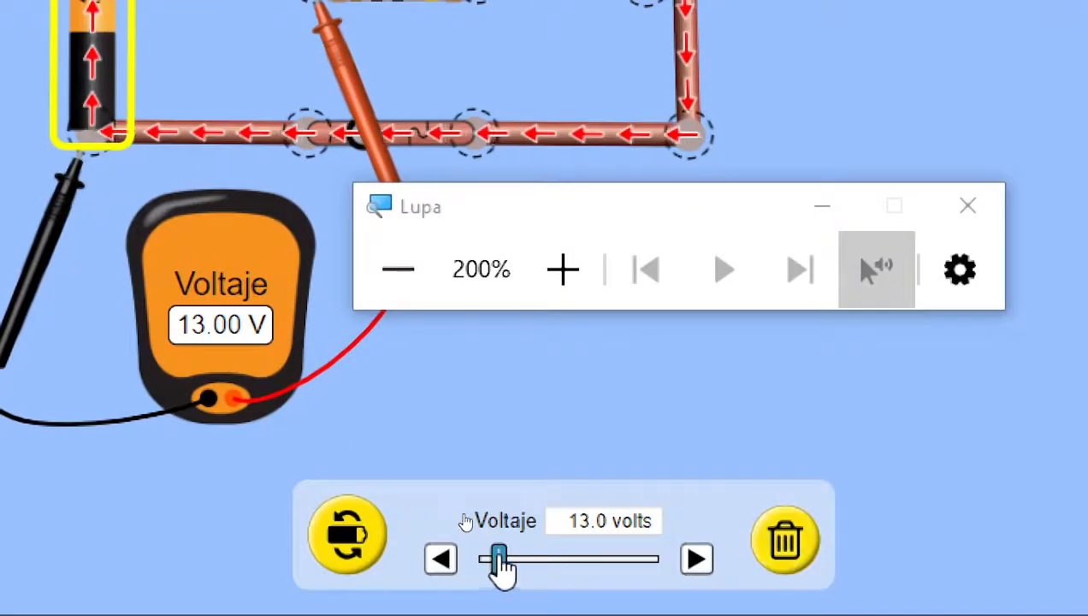
left_click_drag(503, 570, 515, 573)
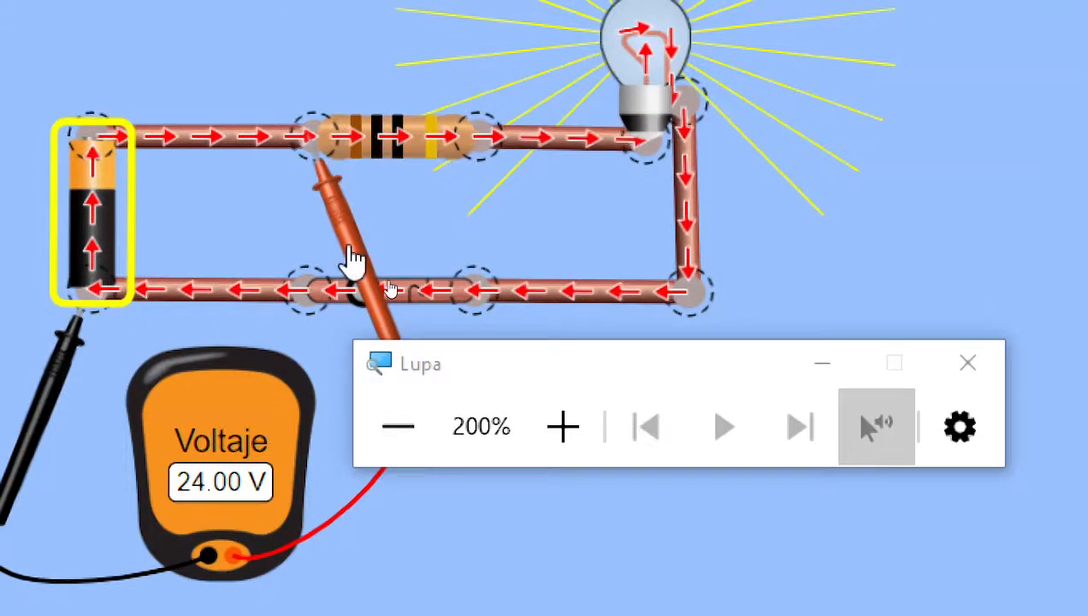
left_click_drag(353, 261, 517, 249)
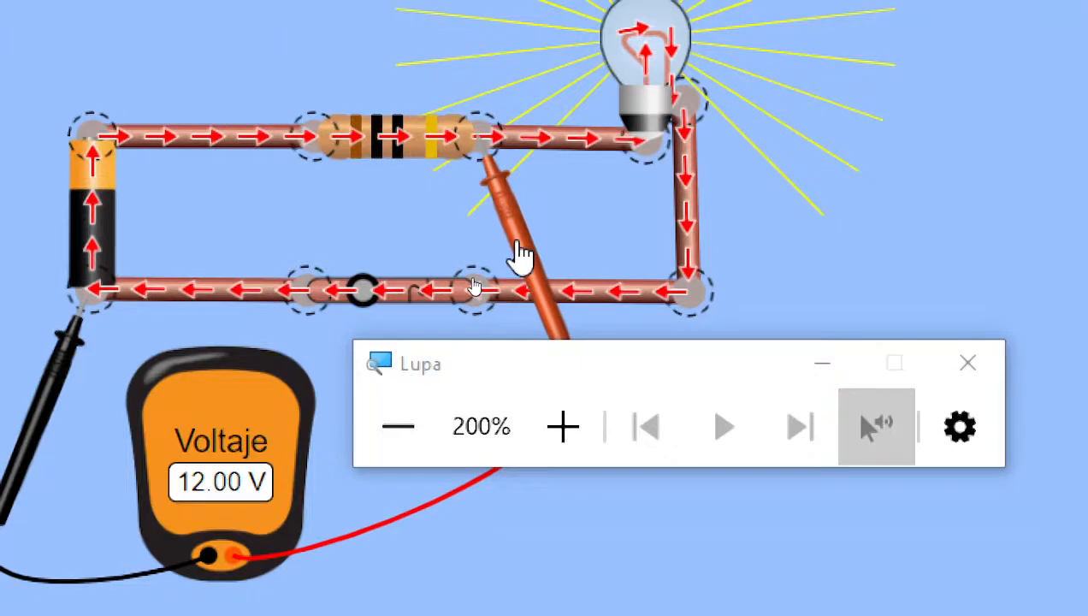
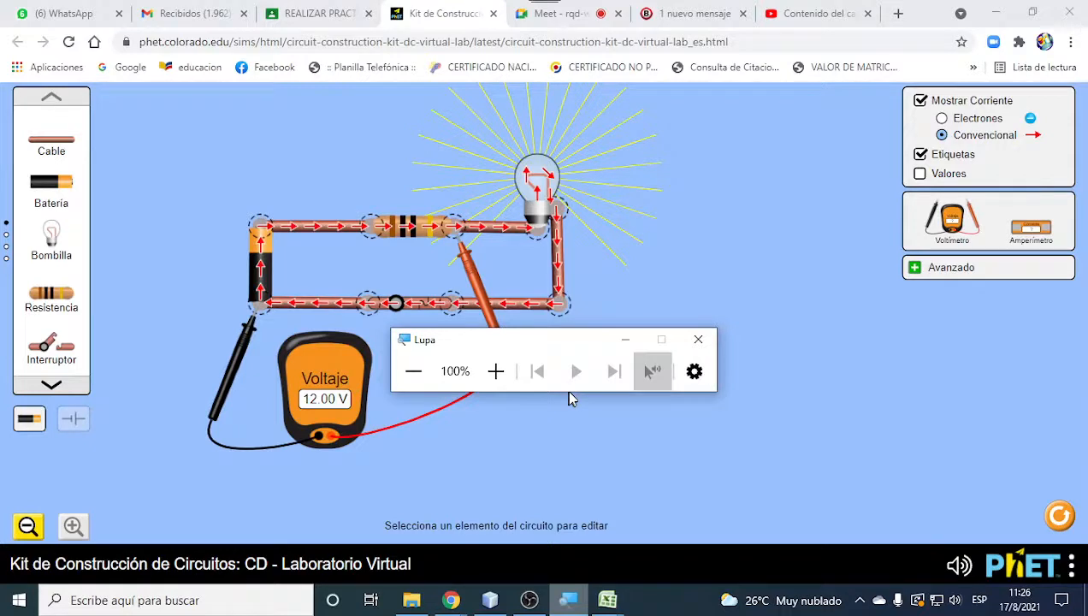
Switch the current display to Electrones
left_click(505, 195)
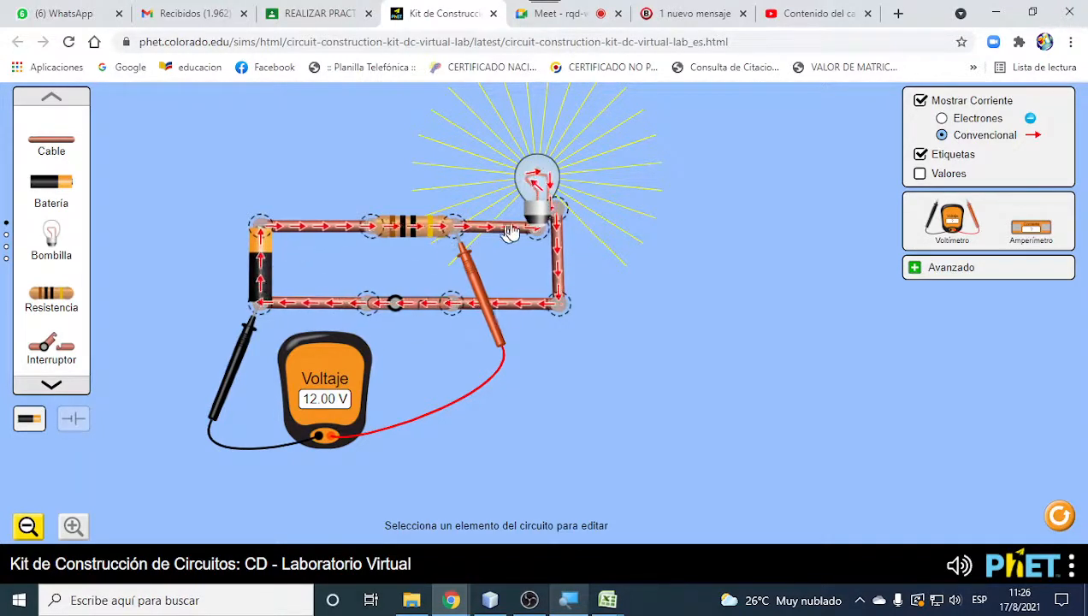
left_click(943, 120)
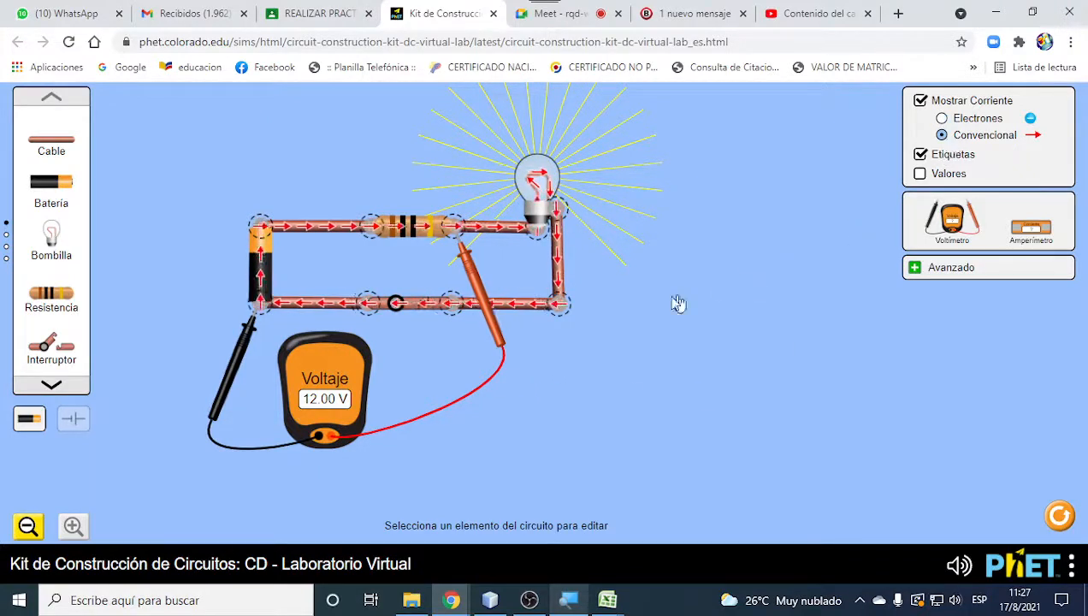
Test the bulb's resistance at 101 and 120 ohms and return it to 10 ohms
left_click(538, 196)
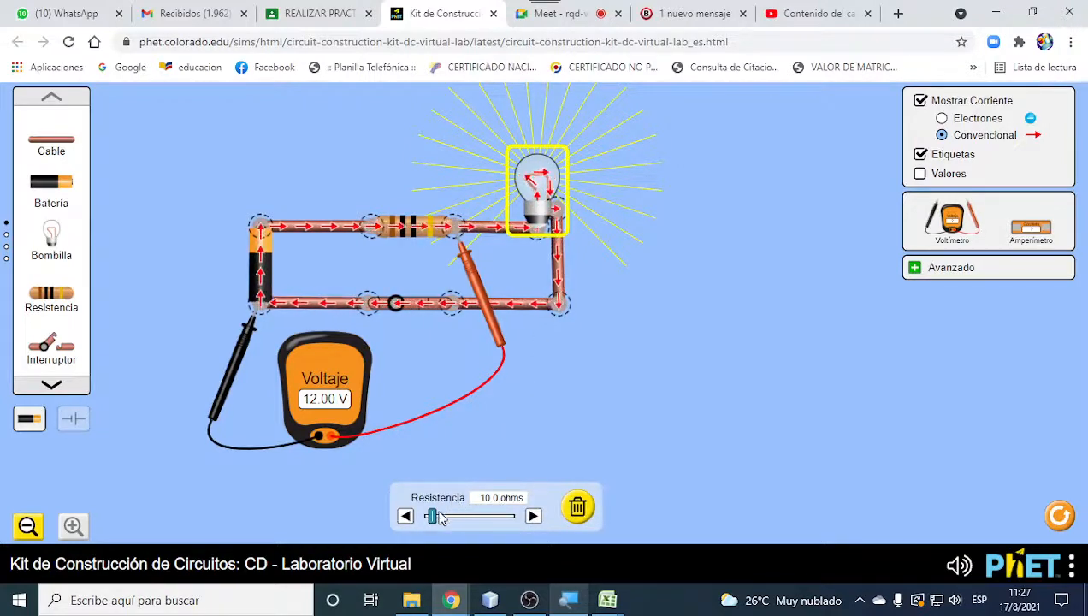
left_click_drag(444, 524, 494, 527)
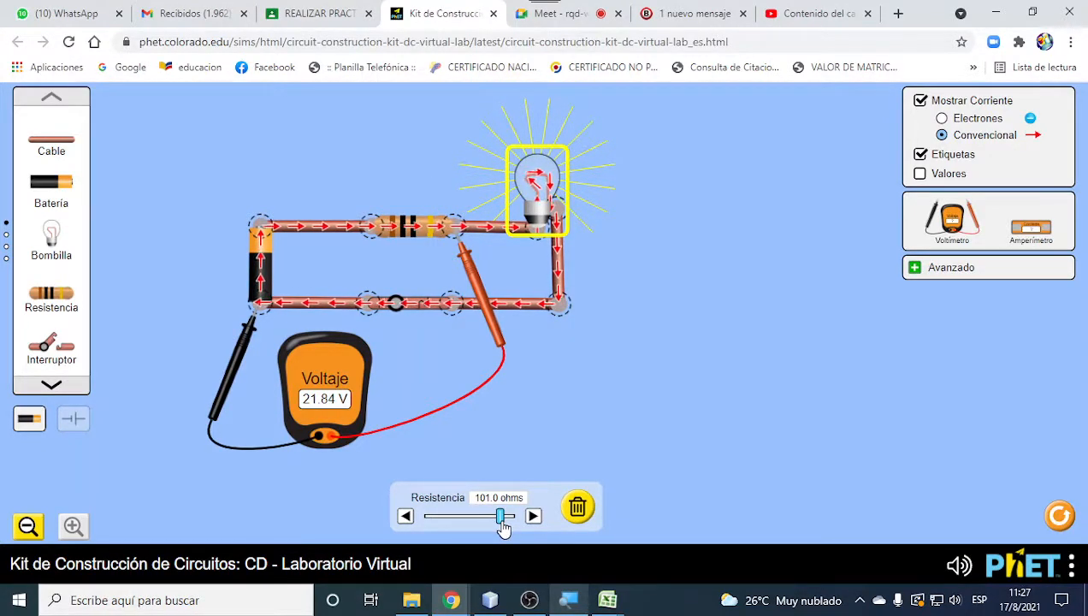
left_click_drag(508, 530, 514, 530)
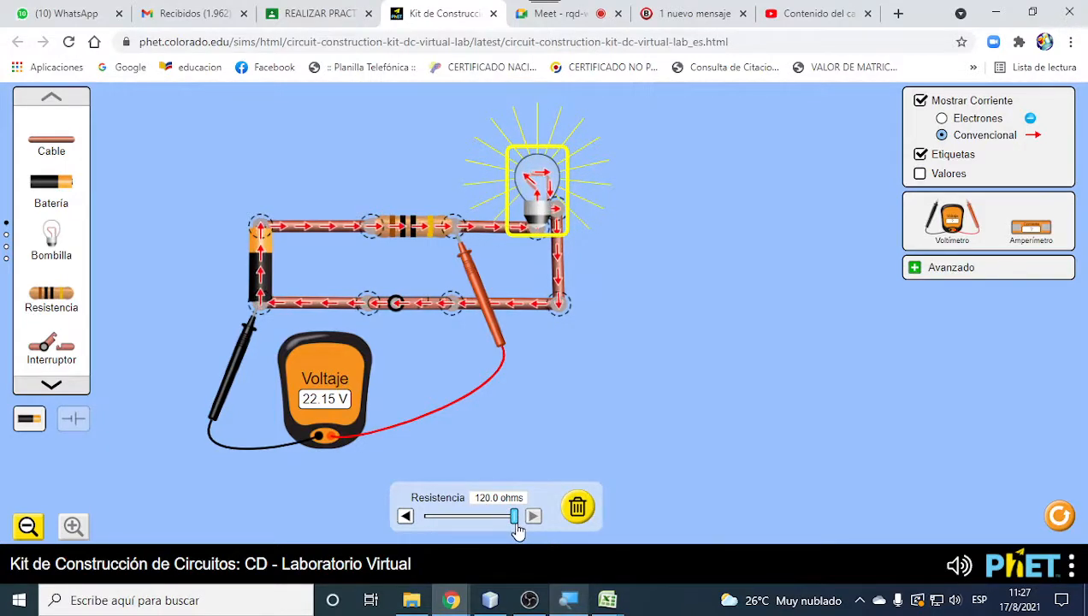
left_click_drag(510, 531, 432, 519)
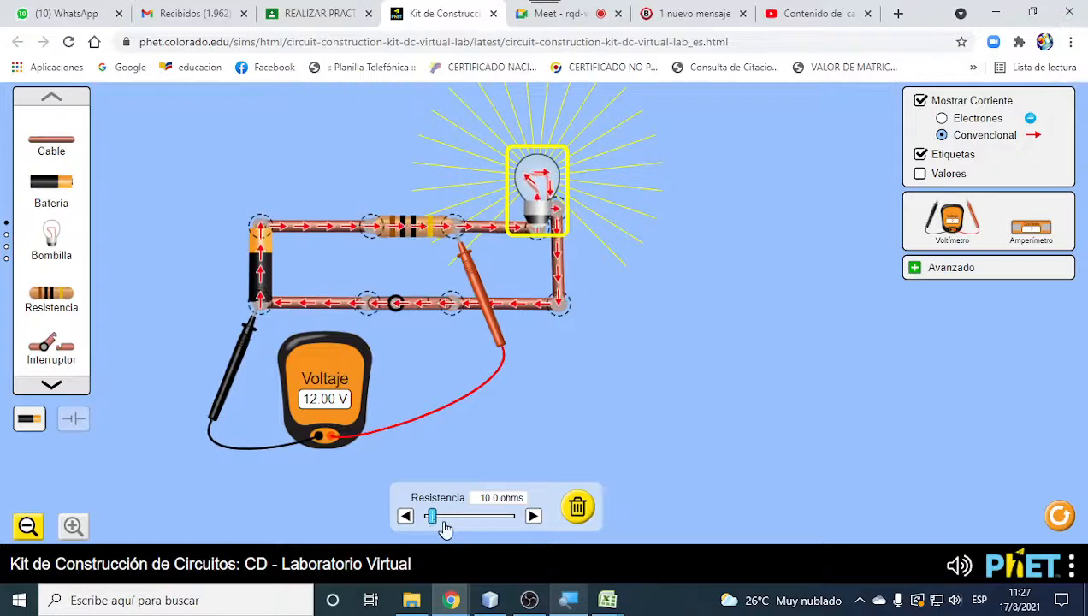
Set the battery to 120 volts and the resistor to 120 ohms
left_click(260, 265)
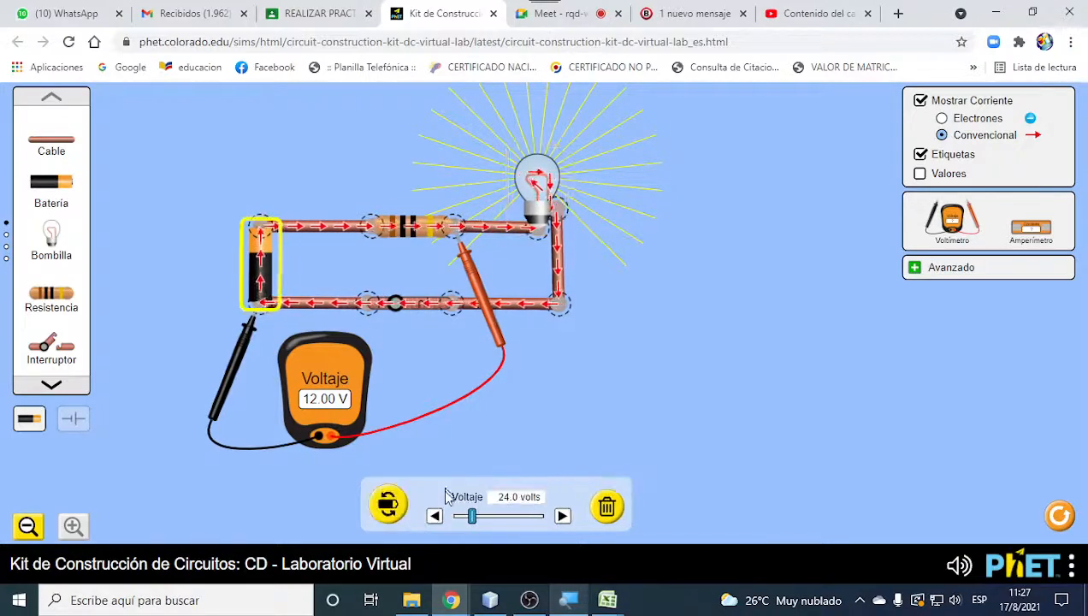
left_click_drag(473, 523, 558, 529)
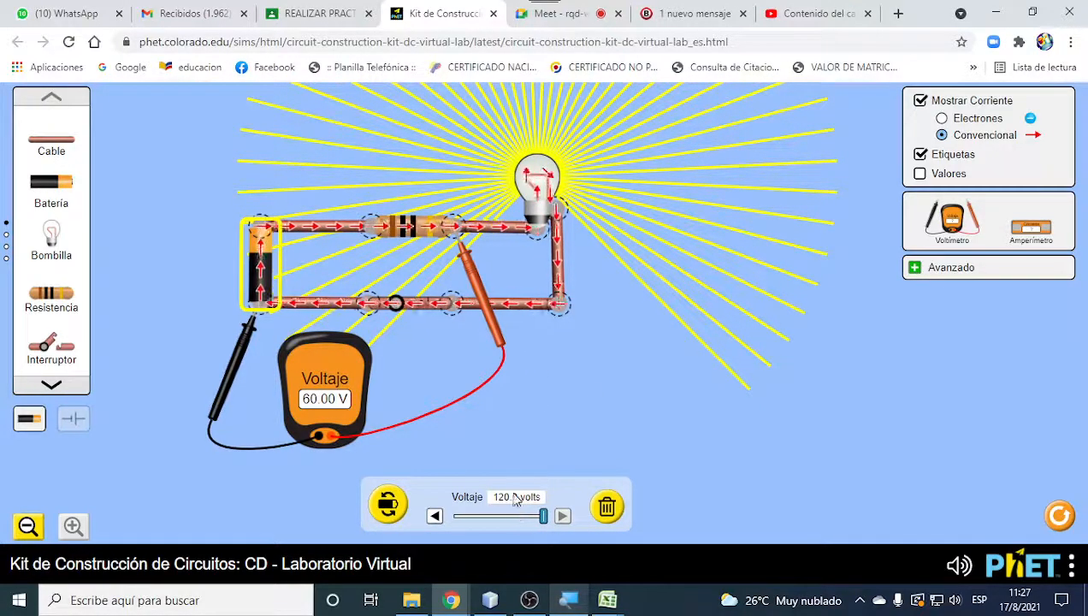
left_click(416, 243)
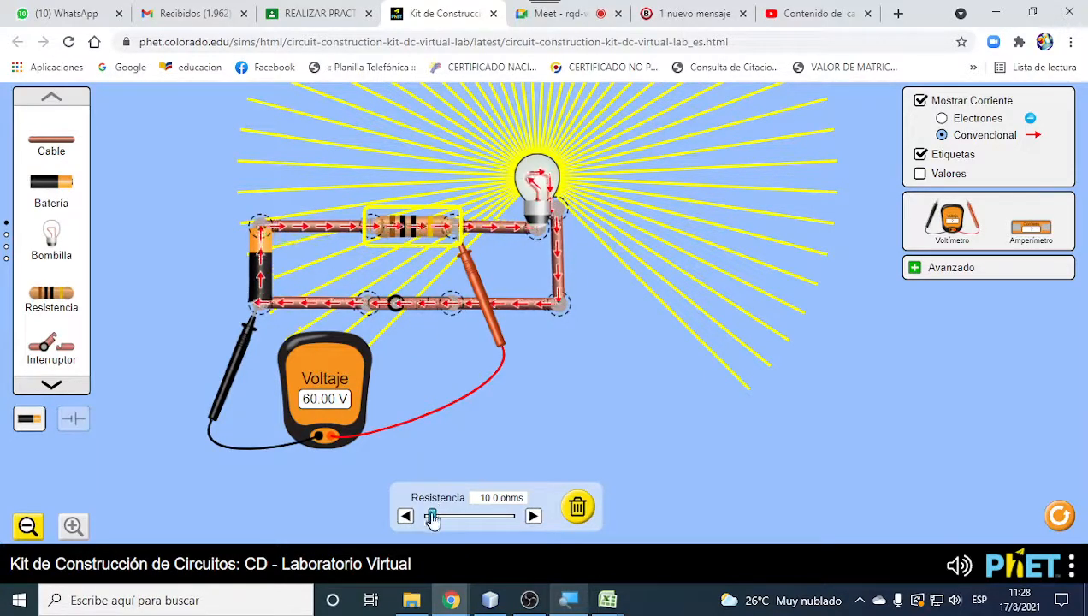
left_click_drag(433, 521, 520, 534)
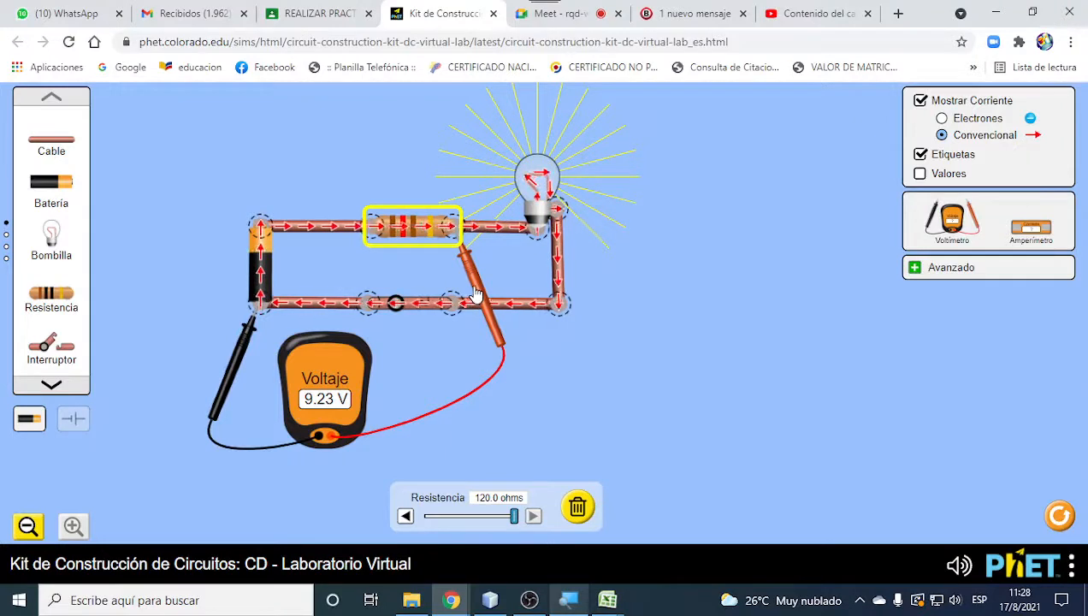
Compare the voltages on both sides of the resistor, moving the red probe to its battery-side junction and back to its bulb side
left_click_drag(481, 296, 390, 295)
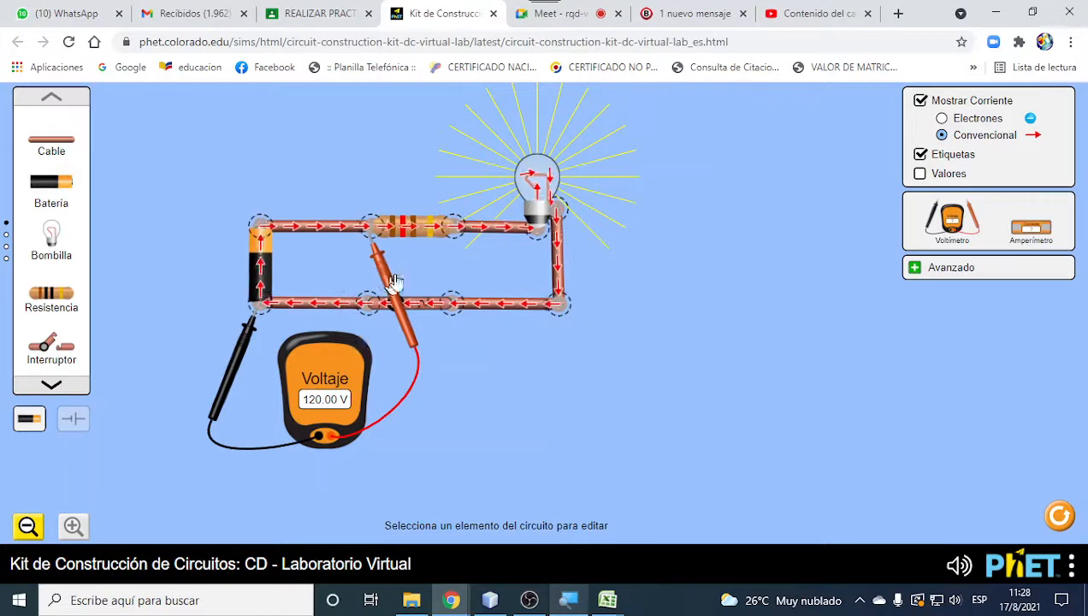
left_click(420, 237)
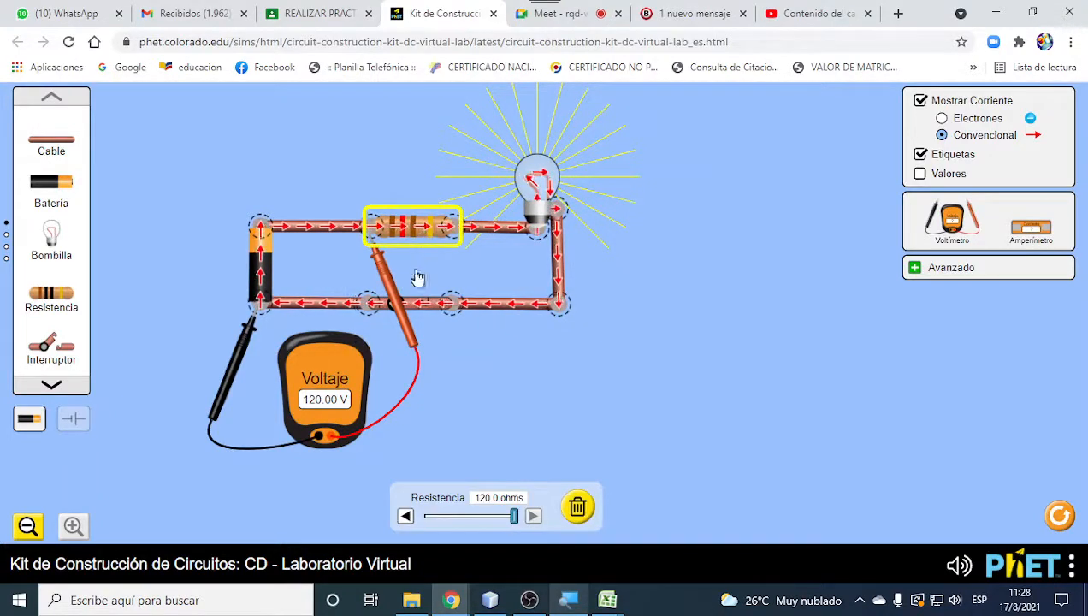
left_click_drag(393, 285, 482, 283)
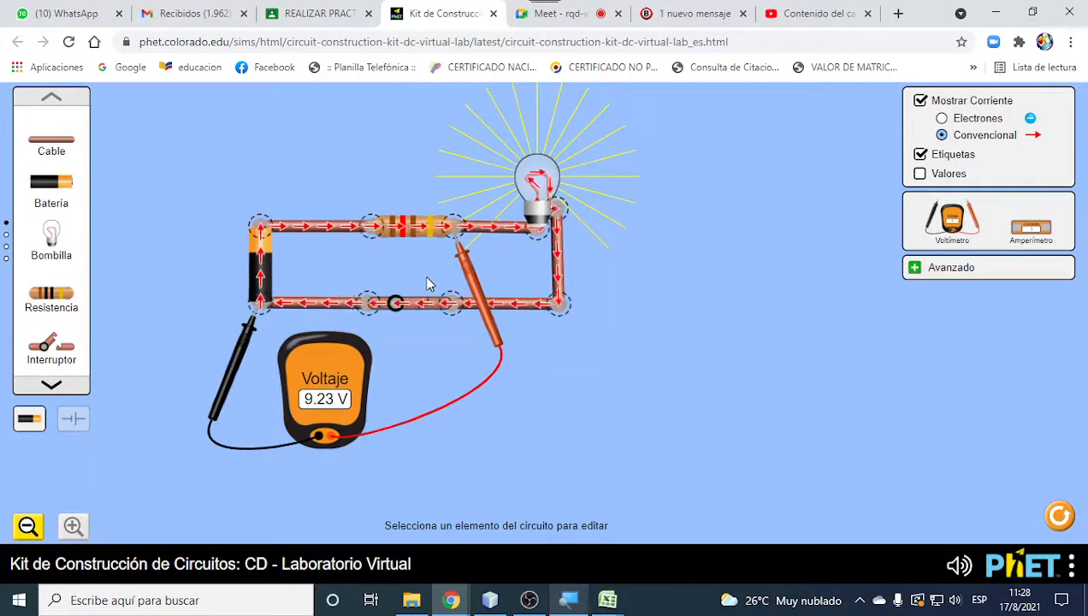
Return the resistor to 10 ohms, lower the battery voltage and deselect the battery
left_click(414, 227)
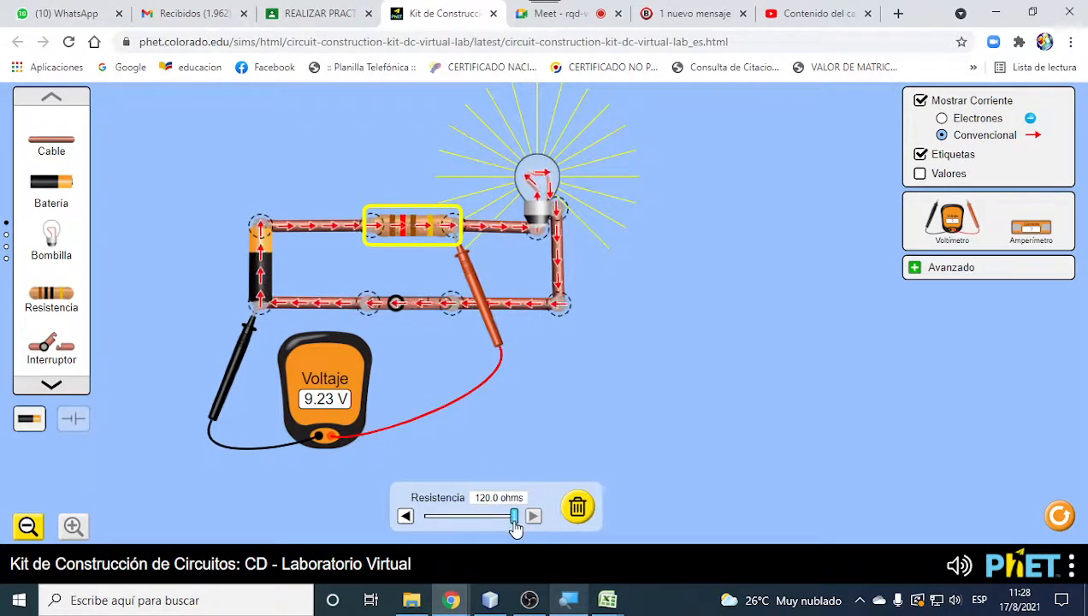
left_click_drag(514, 520, 433, 525)
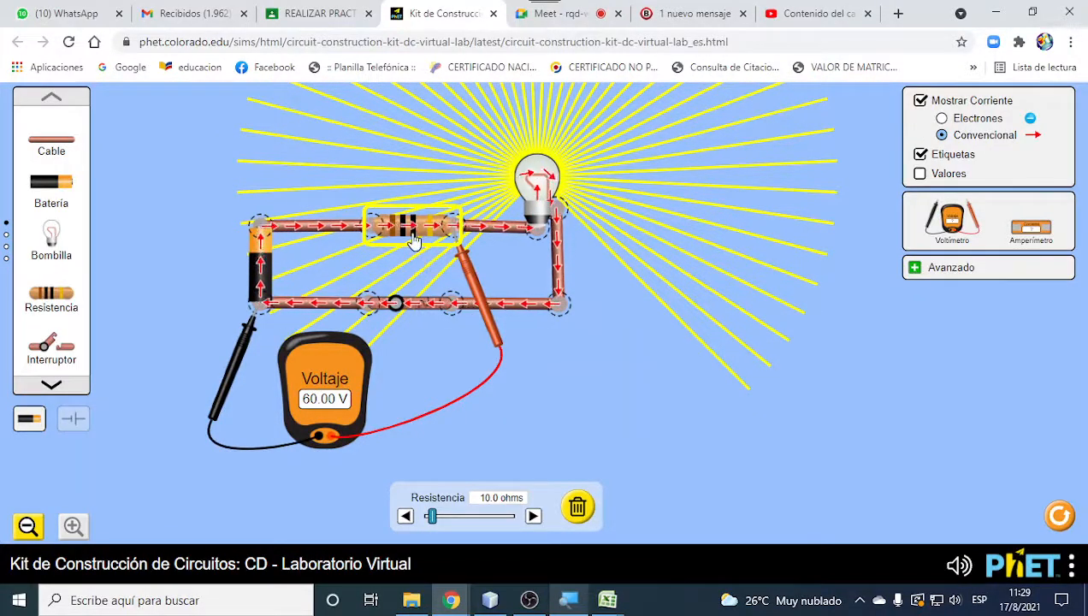
left_click(264, 264)
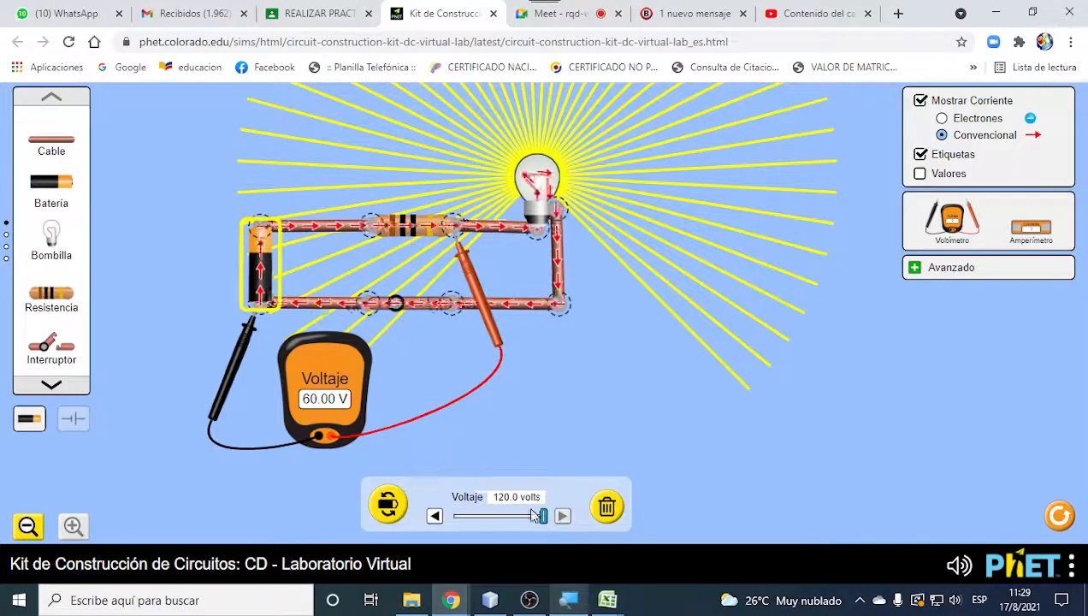
left_click_drag(519, 527, 468, 532)
left_click(717, 414)
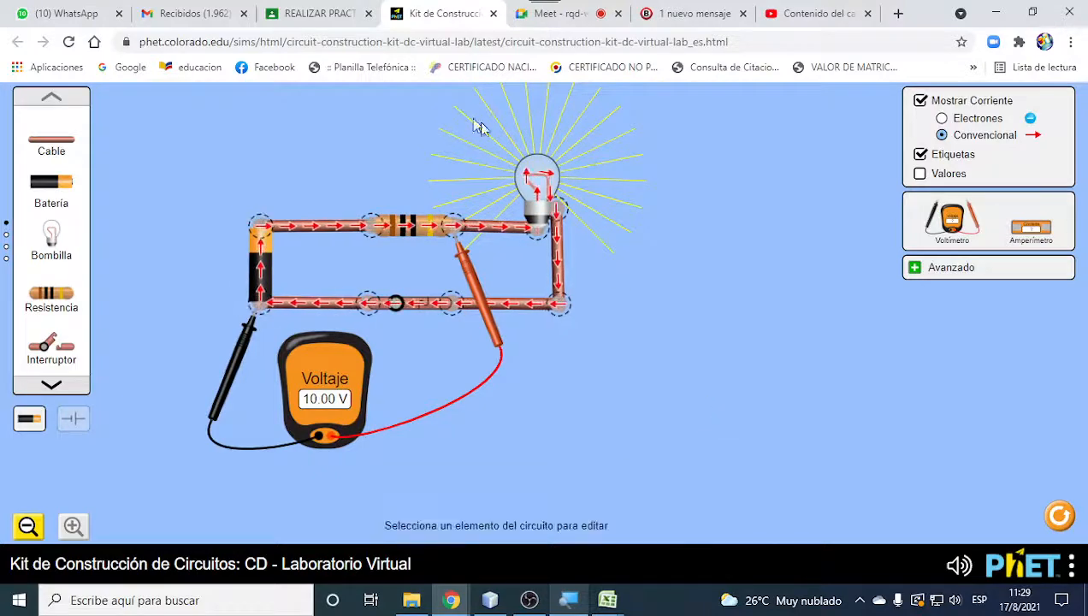
Switch to the Google Meet call, stop presenting the screen and bring up the OBS window
left_click(555, 15)
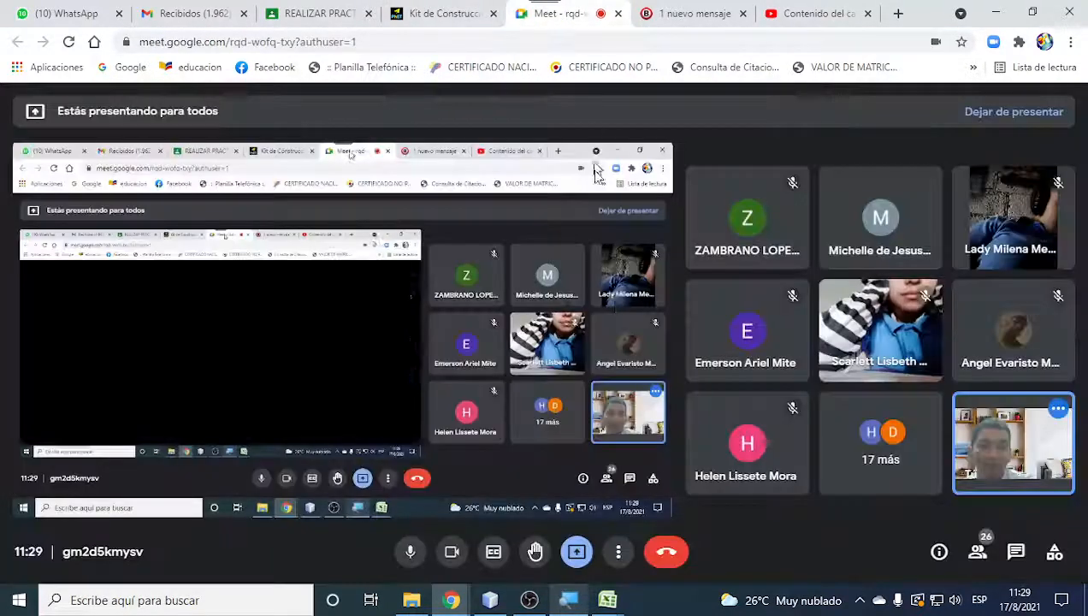
left_click(576, 552)
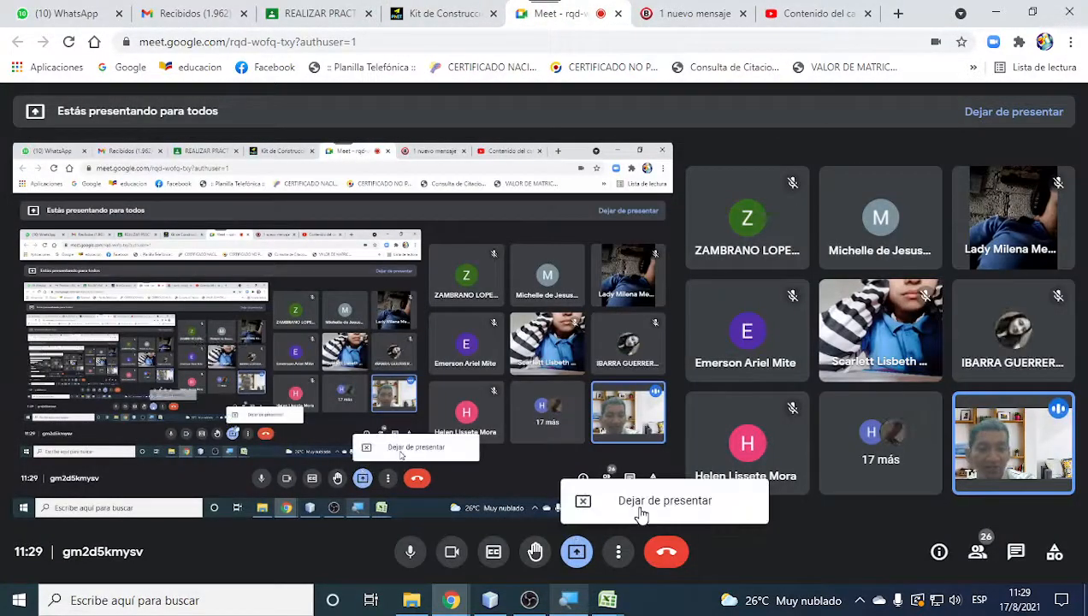
left_click(664, 510)
left_click(529, 600)
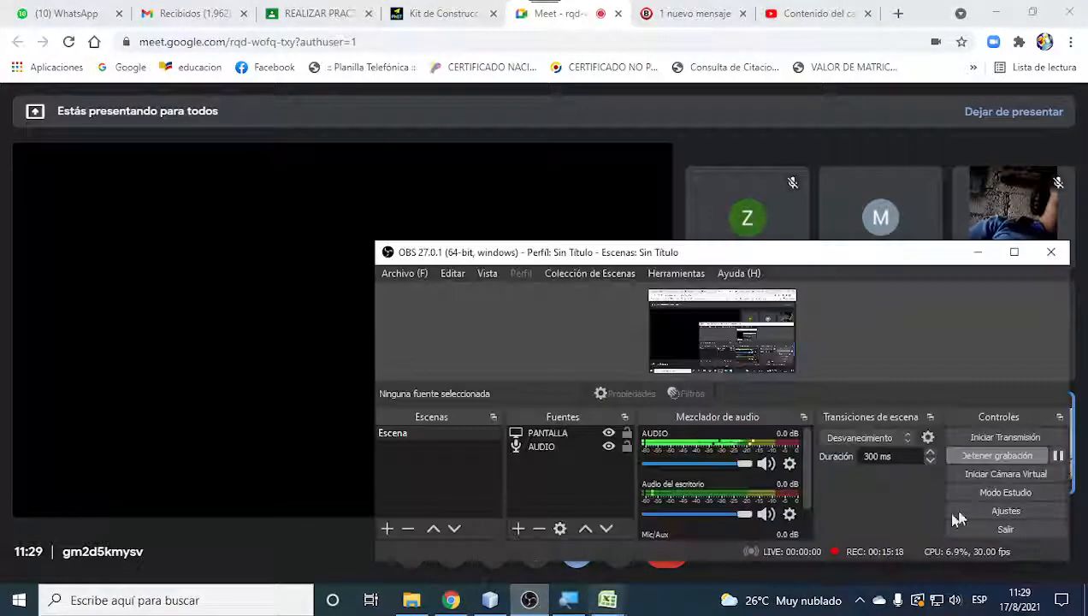